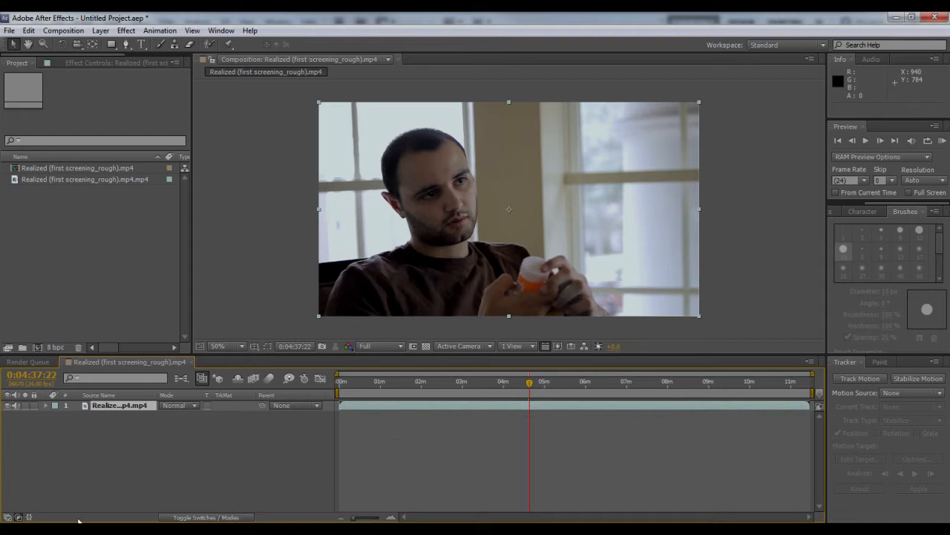
Switch to the browser and watch the A Scanner Darkly trailer up to about 0:26 as a style reference, then close it.
{"action": "mouse_move", "coordinate": [141, 522]}
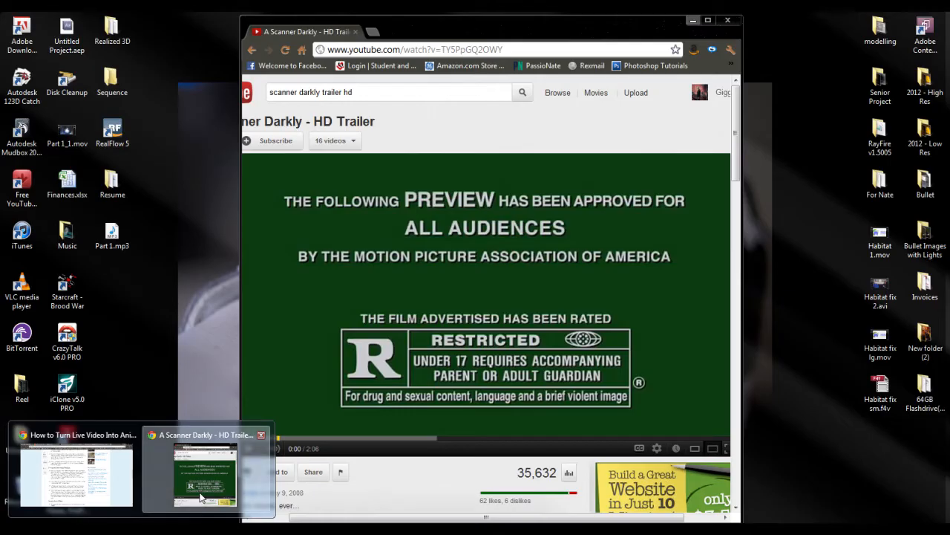
{"action": "left_click", "coordinate": [215, 482]}
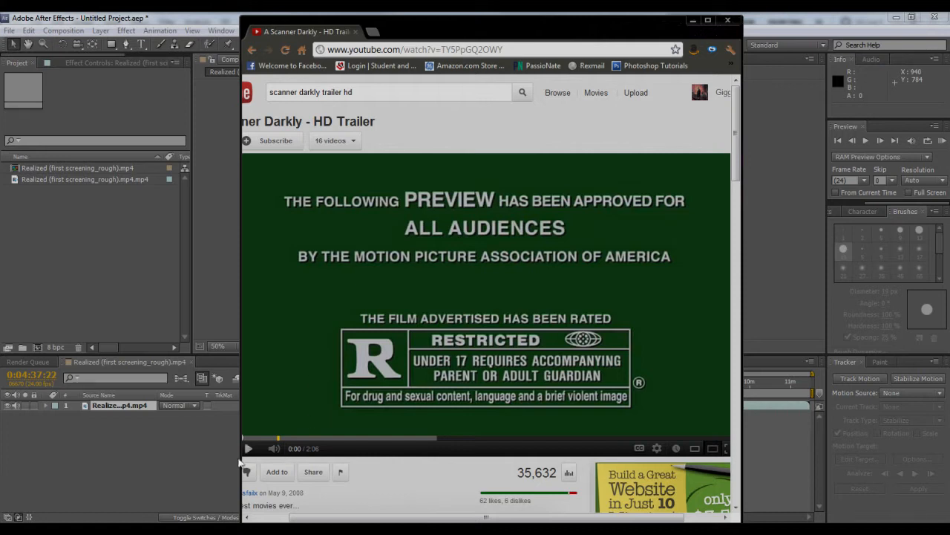
{"action": "left_click", "coordinate": [250, 452]}
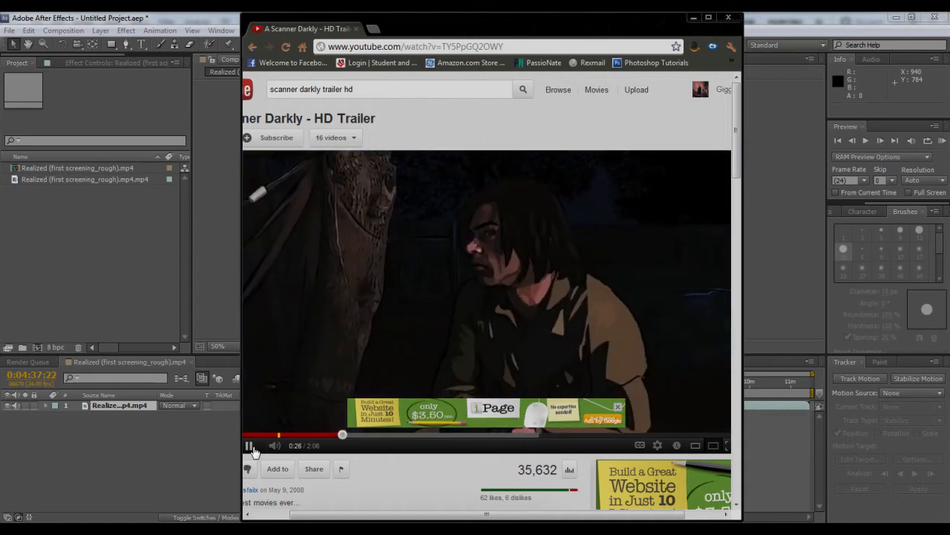
{"action": "left_click", "coordinate": [251, 446]}
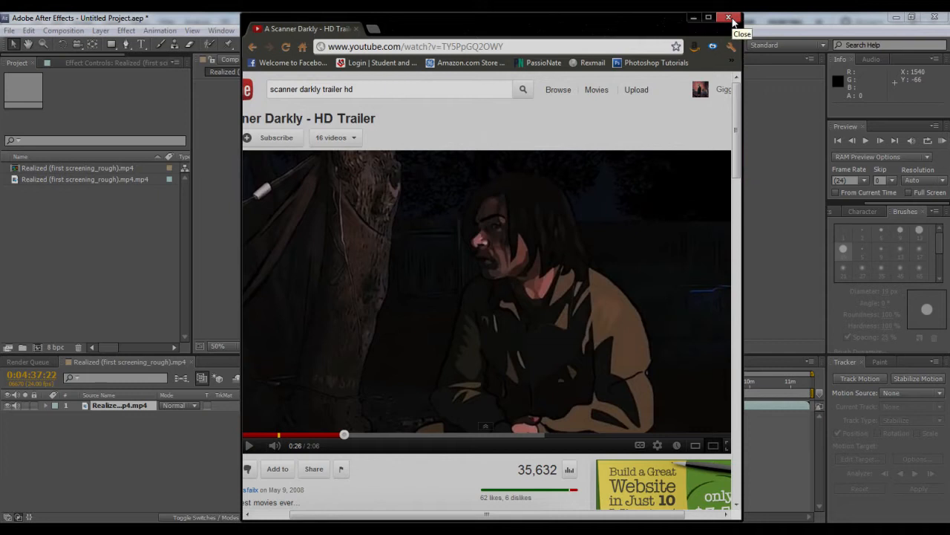
{"action": "left_click", "coordinate": [730, 18]}
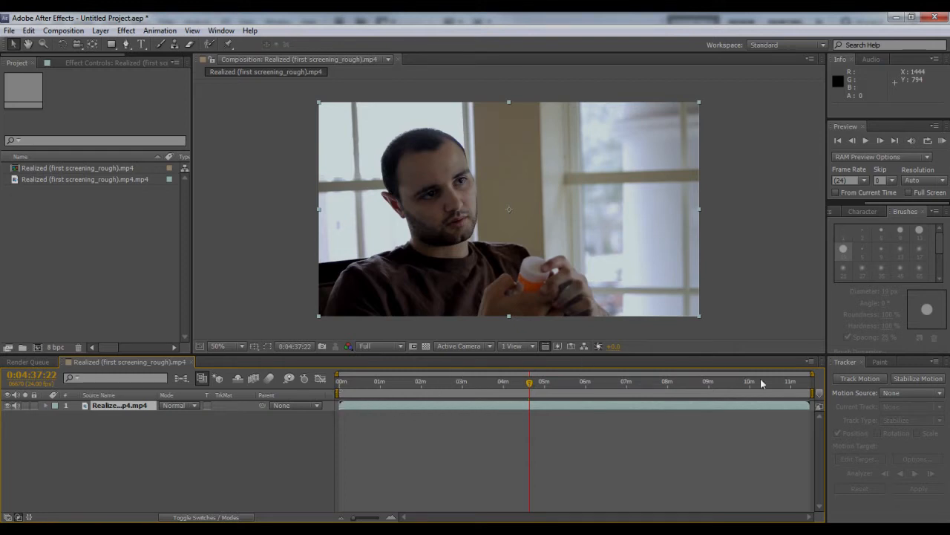
Set the composition's work area to run from 0:04:37:22 to 0:05:05:17 and scrub through that section.
{"action": "left_click", "coordinate": [338, 393]}
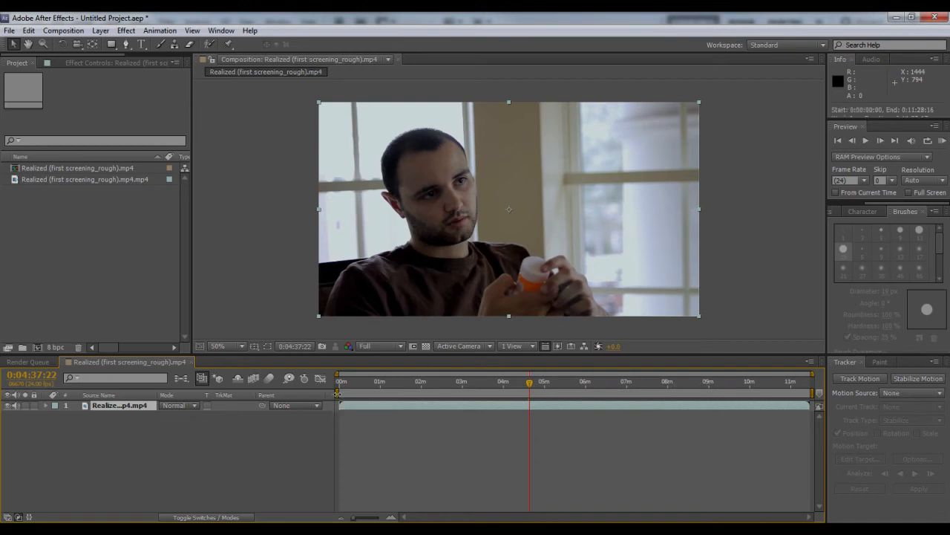
{"action": "left_click_drag", "start_coordinate": [337, 393], "coordinate": [525, 392]}
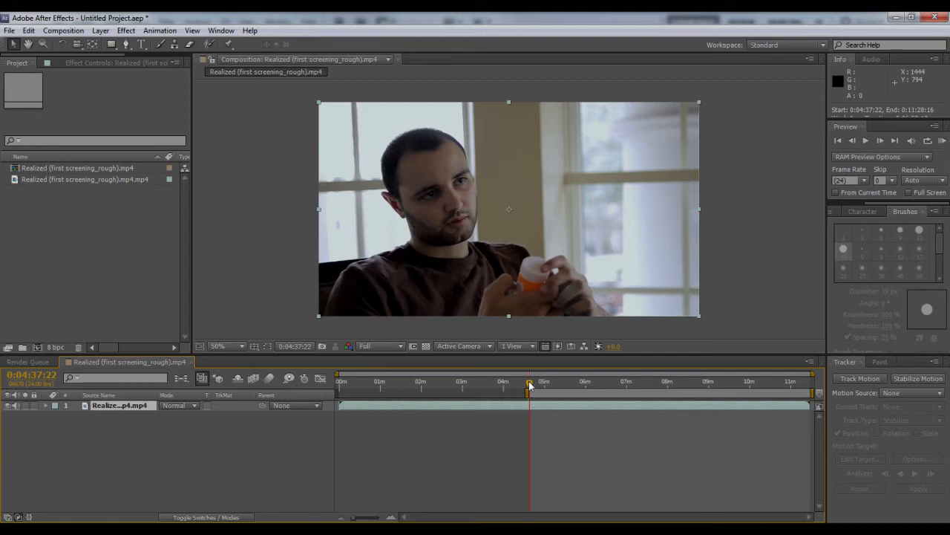
{"action": "left_click_drag", "start_coordinate": [529, 384], "coordinate": [549, 384]}
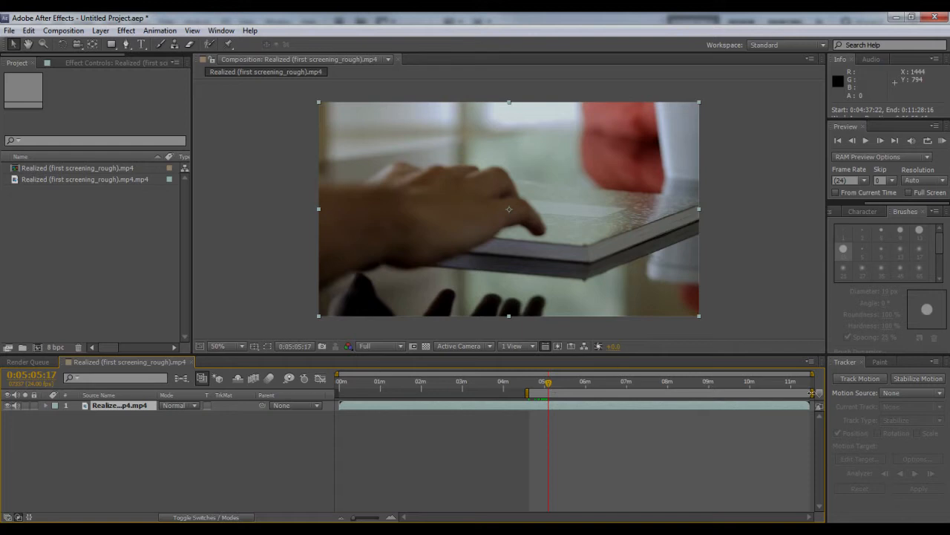
{"action": "left_click_drag", "start_coordinate": [812, 392], "coordinate": [536, 387]}
{"action": "left_click", "coordinate": [544, 385]}
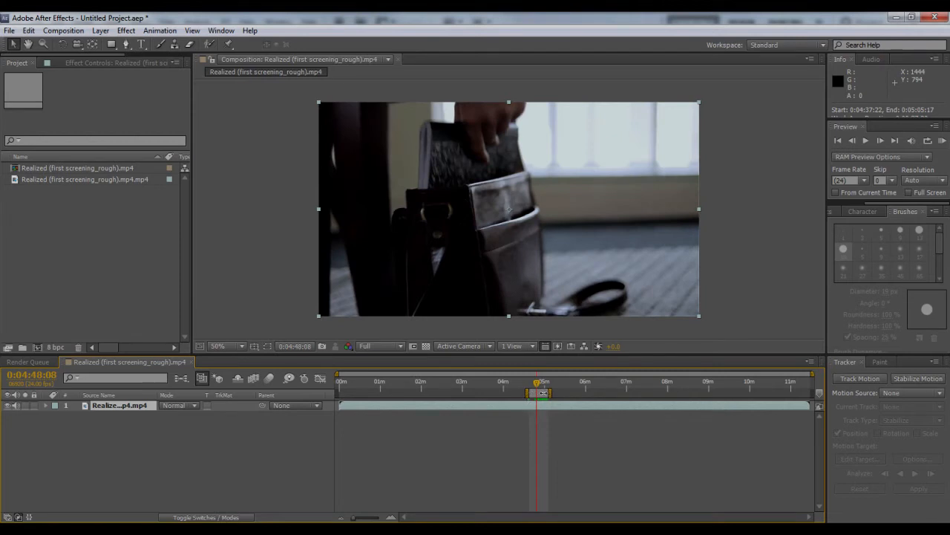
{"action": "left_click_drag", "start_coordinate": [538, 383], "coordinate": [536, 387]}
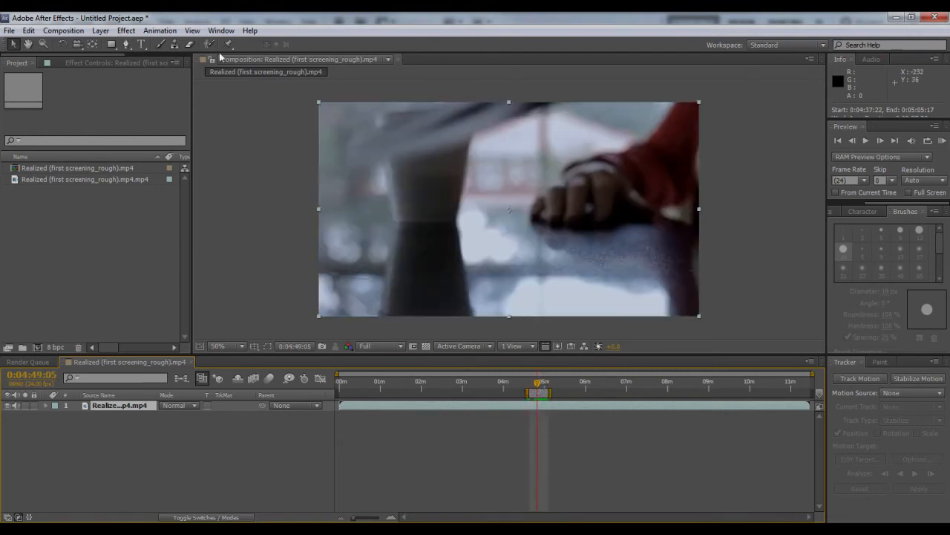
Queue the composition for rendering as a PNG Sequence, with output saved to the Sequence folder on the Desktop.
{"action": "left_click", "coordinate": [64, 31]}
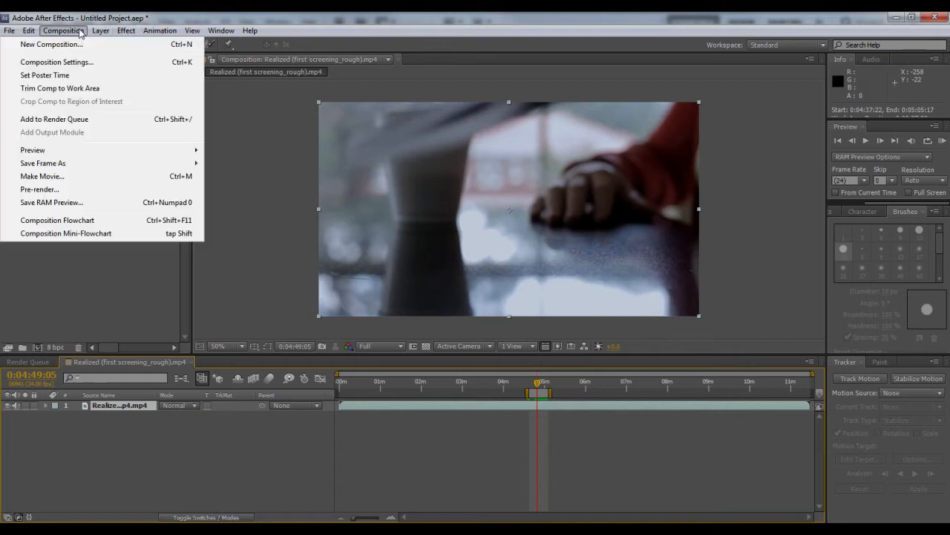
{"action": "left_click", "coordinate": [91, 176]}
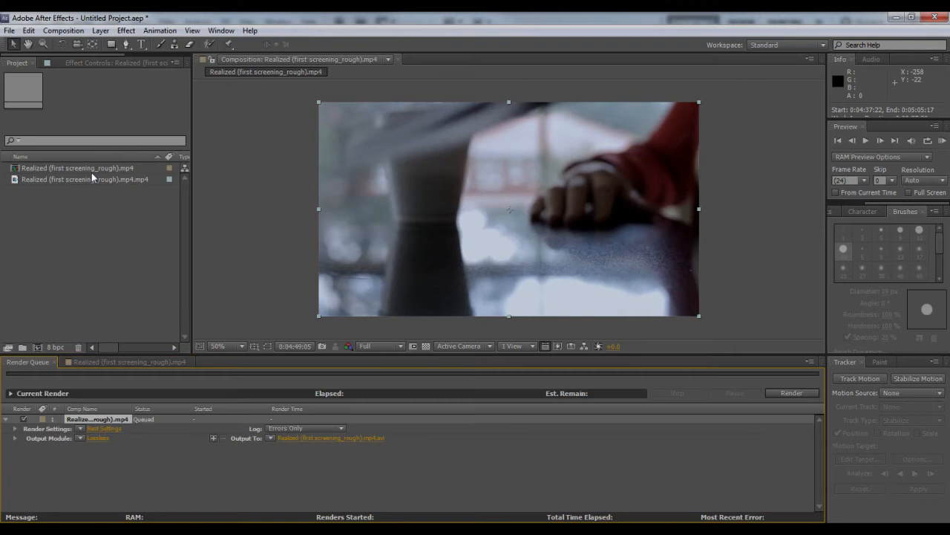
{"action": "left_click", "coordinate": [108, 438]}
{"action": "left_click", "coordinate": [453, 145]}
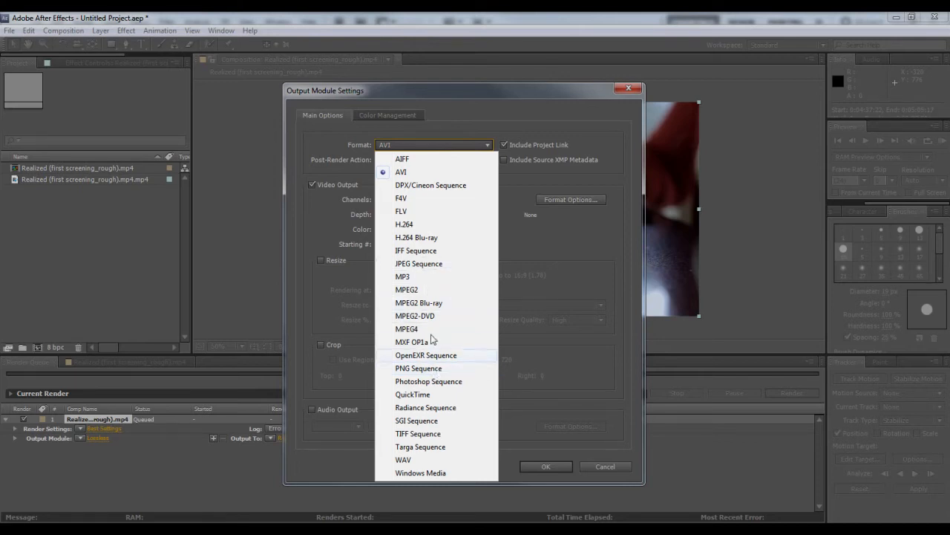
{"action": "left_click", "coordinate": [425, 369]}
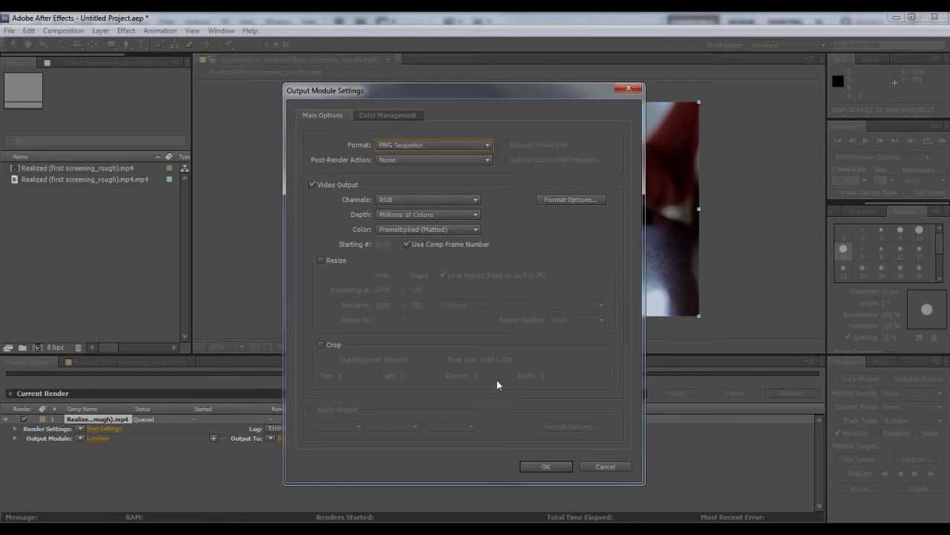
{"action": "left_click", "coordinate": [546, 466]}
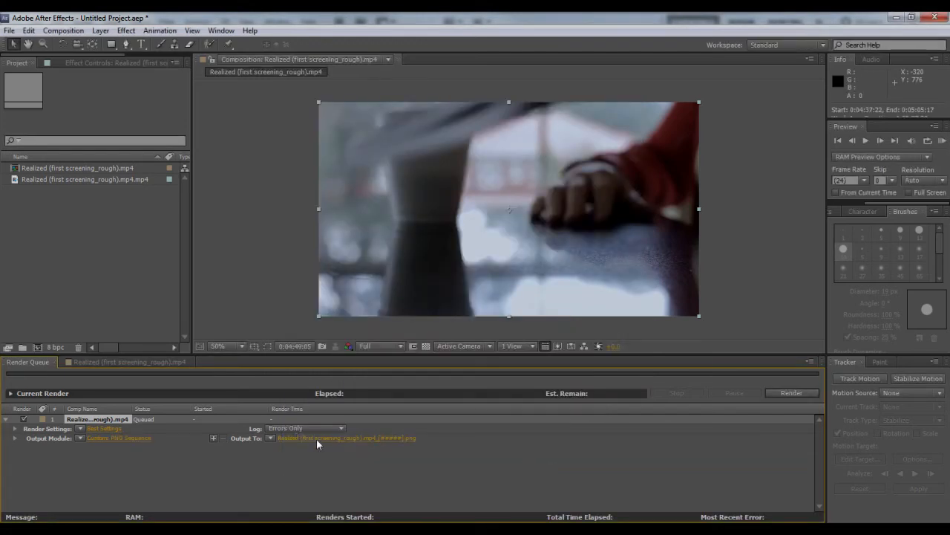
{"action": "left_click", "coordinate": [316, 438]}
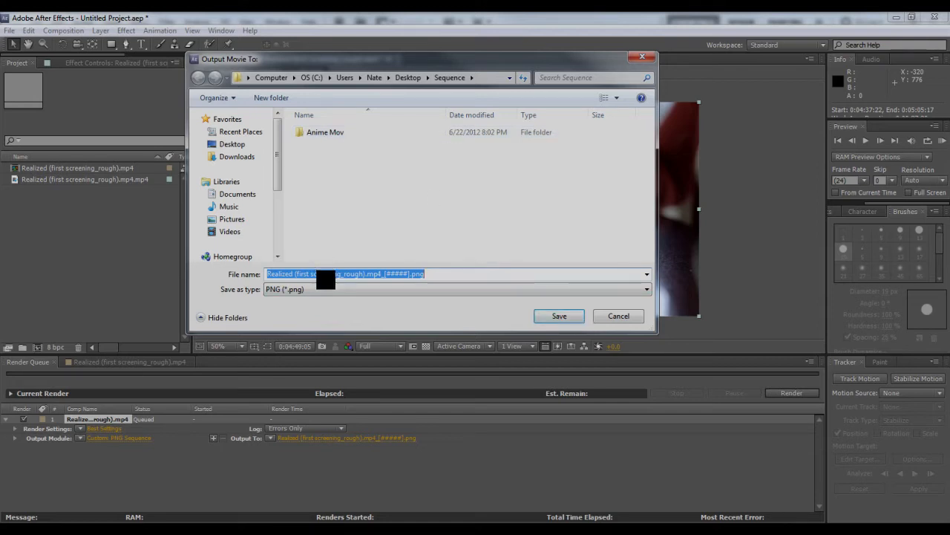
{"action": "left_click", "coordinate": [565, 320]}
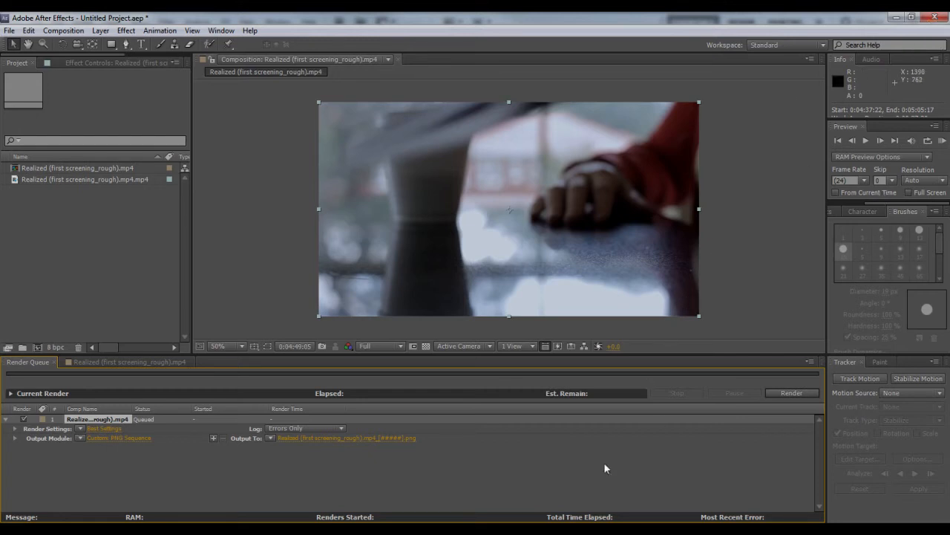
Switch to Photoshop and open the first frame, Realized (first screening_rough).mp4_00000.jpg, from the Sequence folder.
{"action": "left_click", "coordinate": [383, 527]}
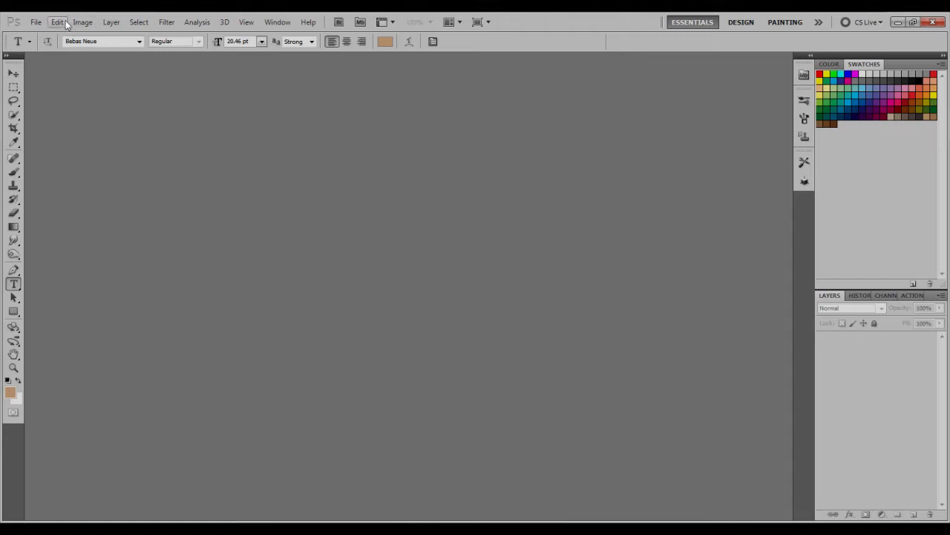
{"action": "left_click", "coordinate": [36, 22]}
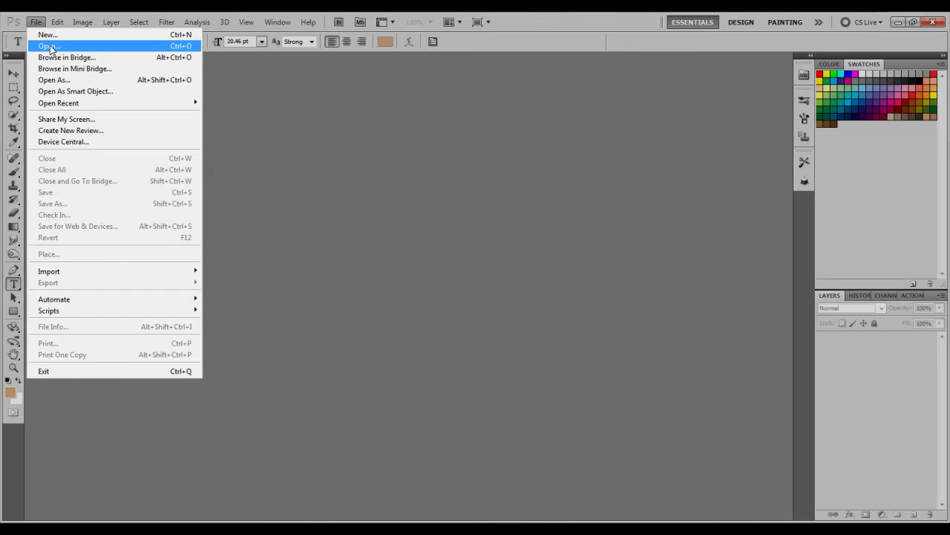
{"action": "left_click", "coordinate": [35, 23]}
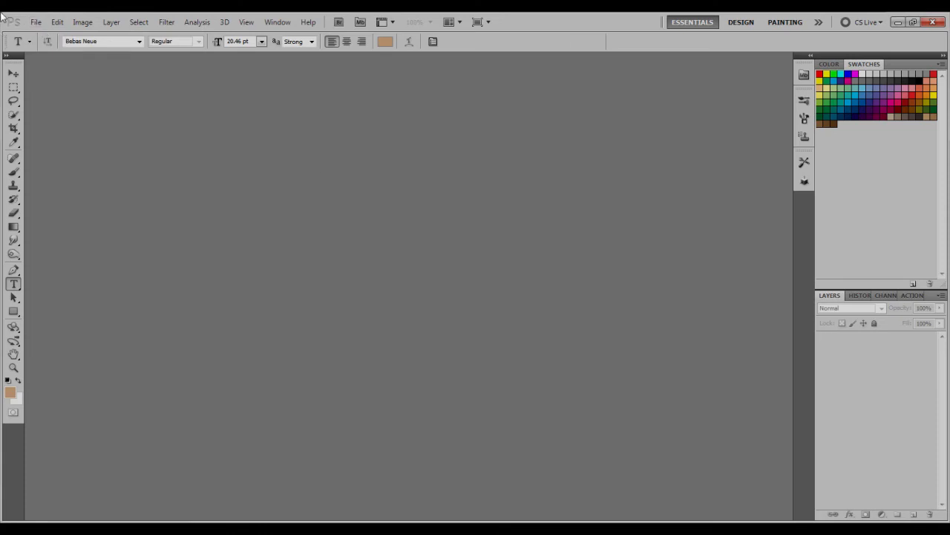
{"action": "left_click", "coordinate": [36, 22]}
{"action": "left_click", "coordinate": [48, 46]}
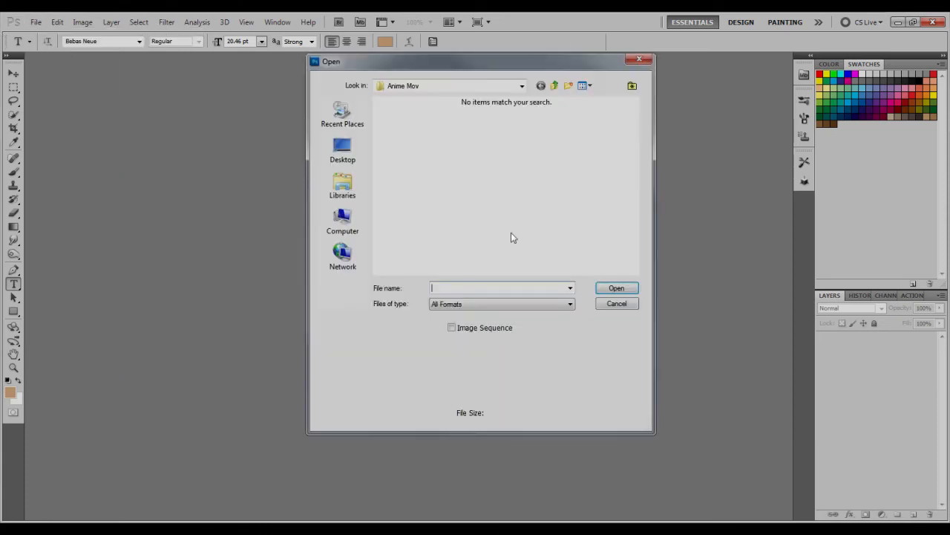
{"action": "left_click", "coordinate": [553, 86]}
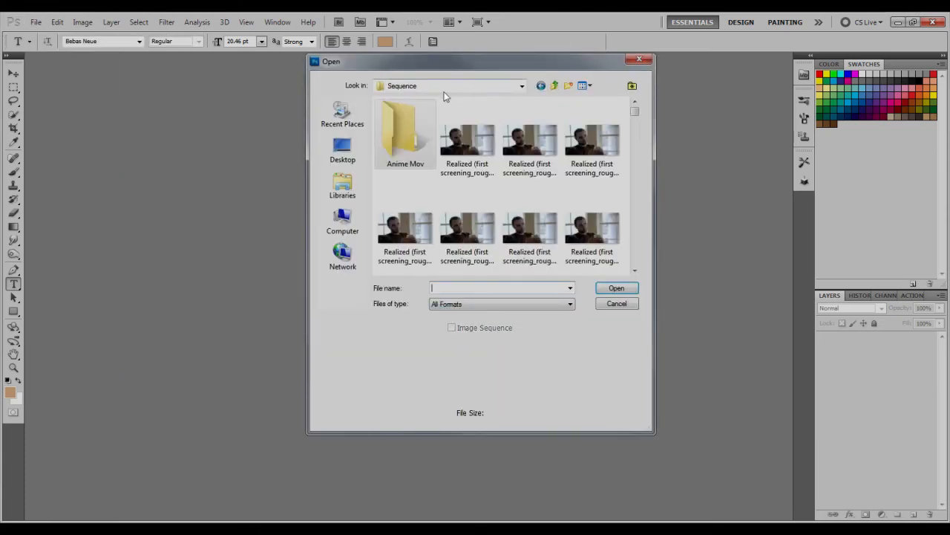
{"action": "left_click", "coordinate": [478, 119]}
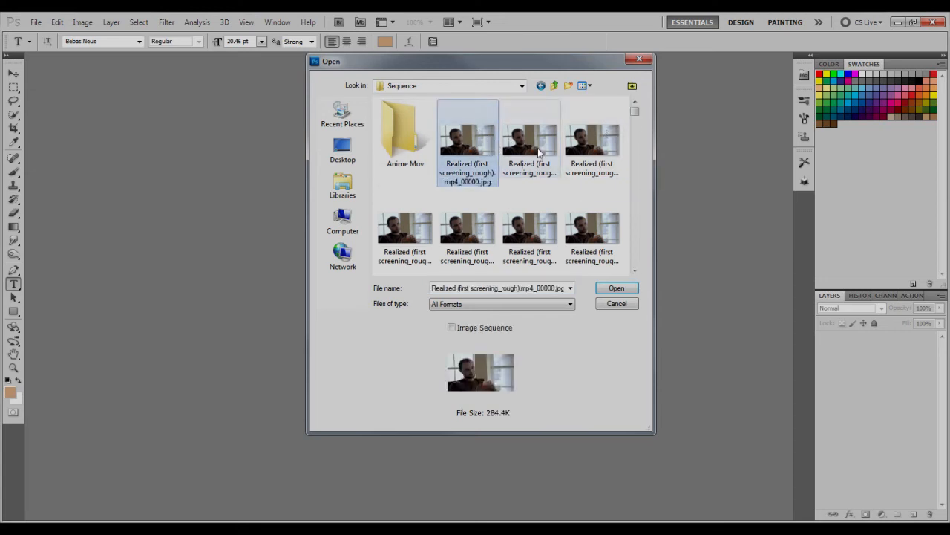
{"action": "mouse_move", "coordinate": [635, 112]}
{"action": "left_mouse_down"}
{"action": "mouse_move", "coordinate": [635, 132]}
{"action": "mouse_move", "coordinate": [635, 109]}
{"action": "left_mouse_up"}
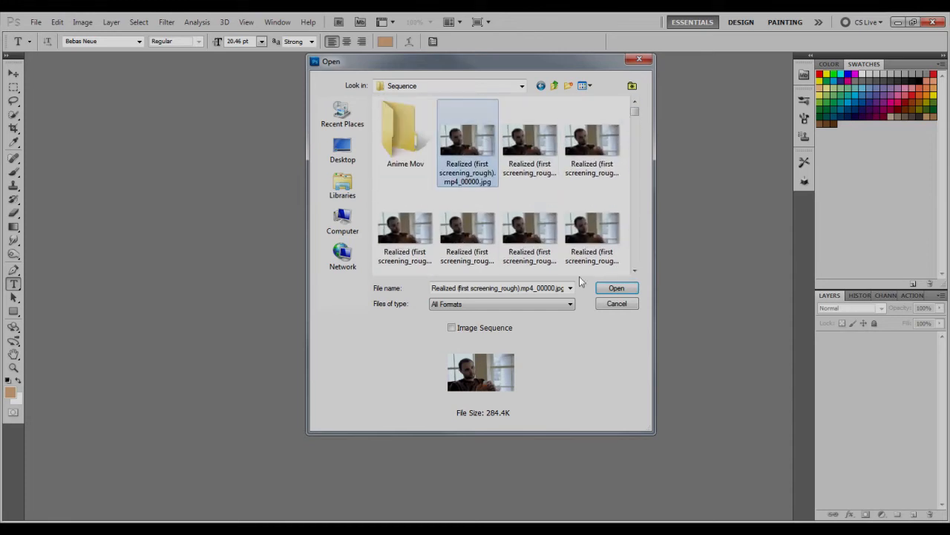
{"action": "left_click", "coordinate": [618, 289]}
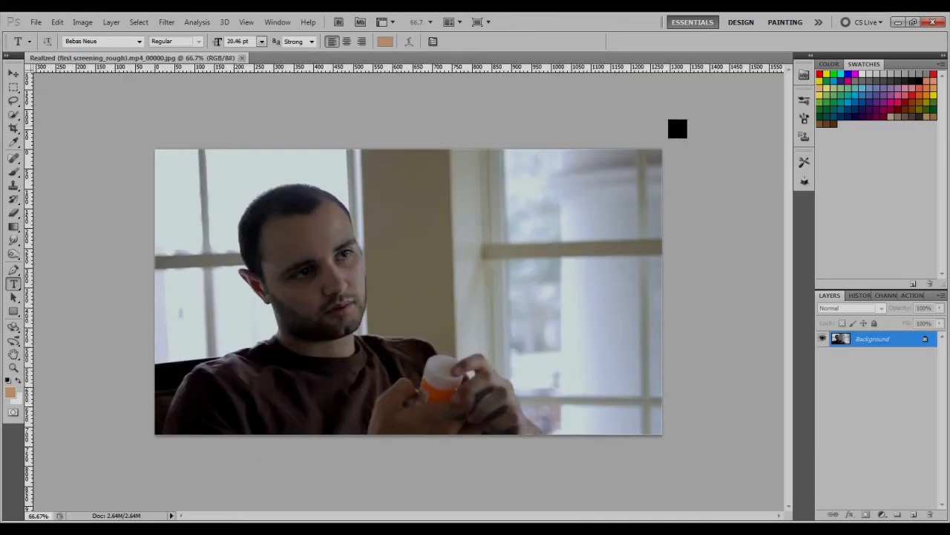
Convert the locked Background into a regular layer named Layer 0 and activate the Move tool.
{"action": "double_click", "coordinate": [885, 338]}
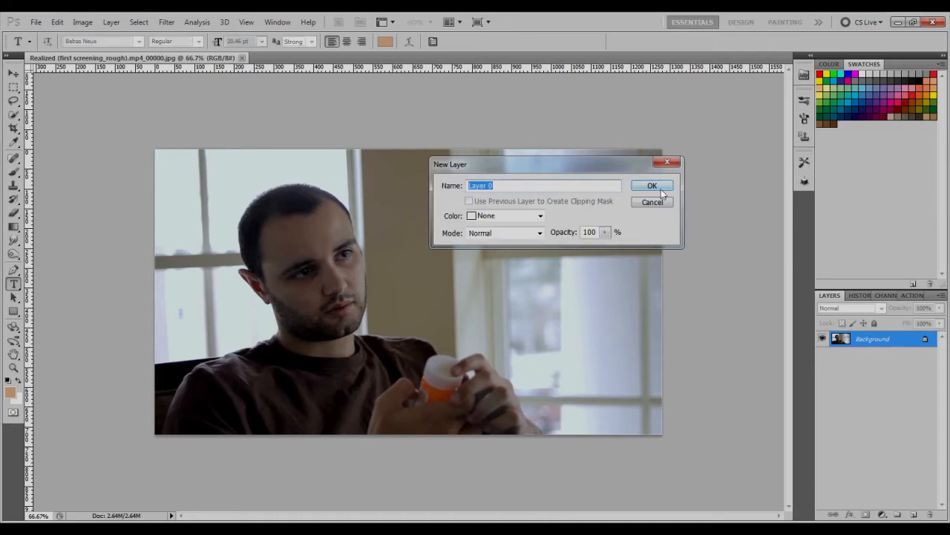
{"action": "left_click", "coordinate": [651, 187]}
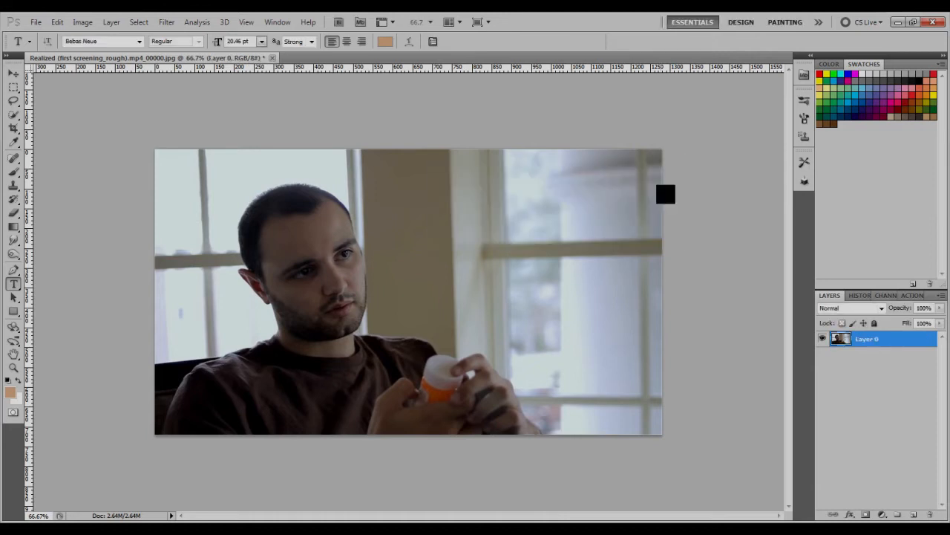
{"action": "left_click", "coordinate": [10, 74]}
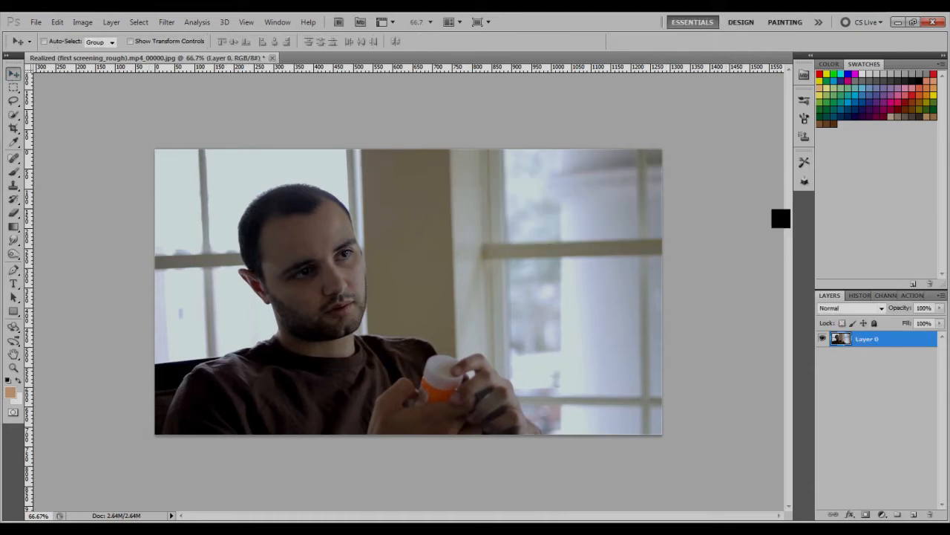
Start recording a new action named Animation Effect in the Default Actions set and bring the layer list back into view.
{"action": "left_click", "coordinate": [911, 297]}
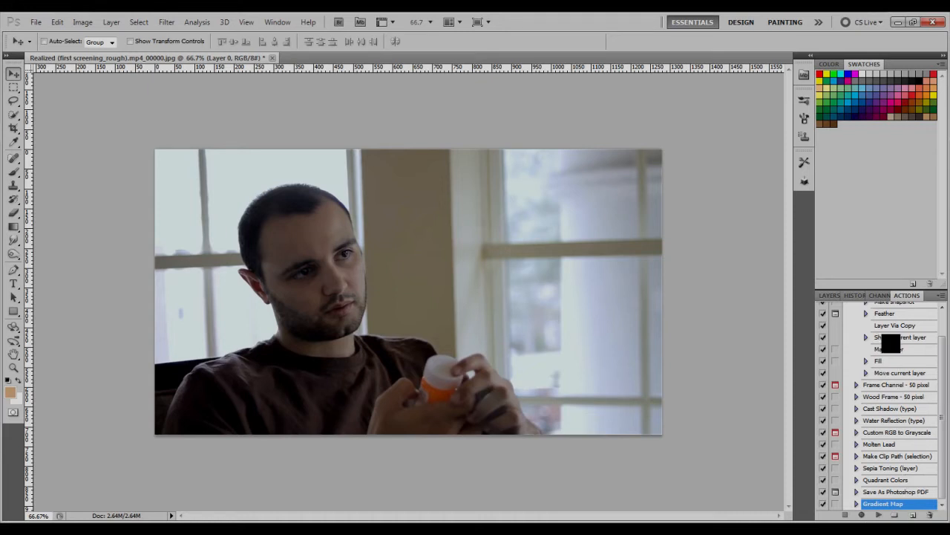
{"action": "left_click", "coordinate": [277, 22]}
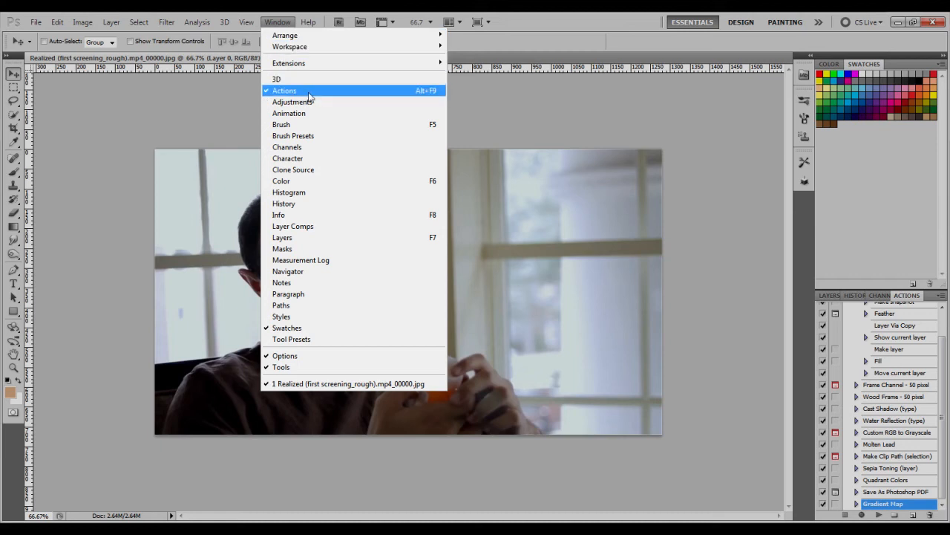
{"action": "key", "text": "Escape"}
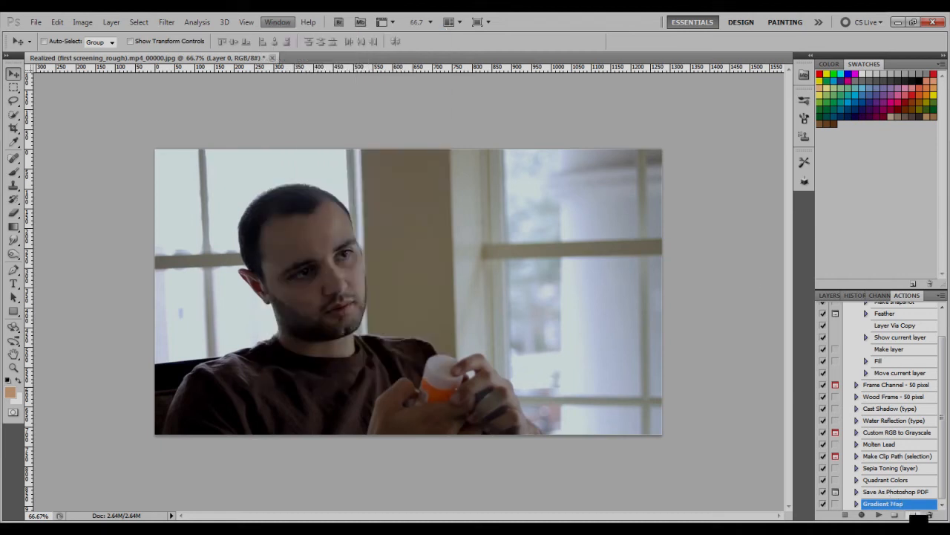
{"action": "left_click", "coordinate": [914, 515]}
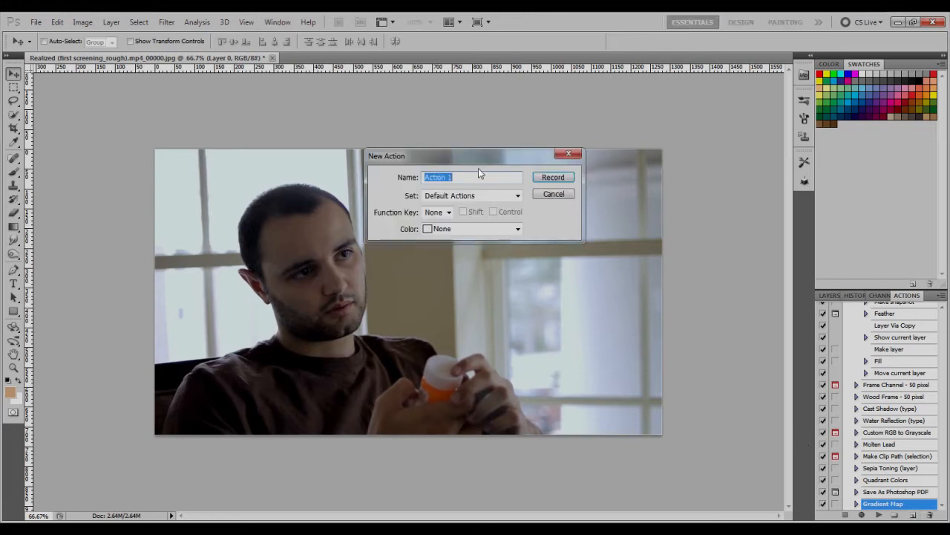
{"action": "type", "text": "Animation Effect"}
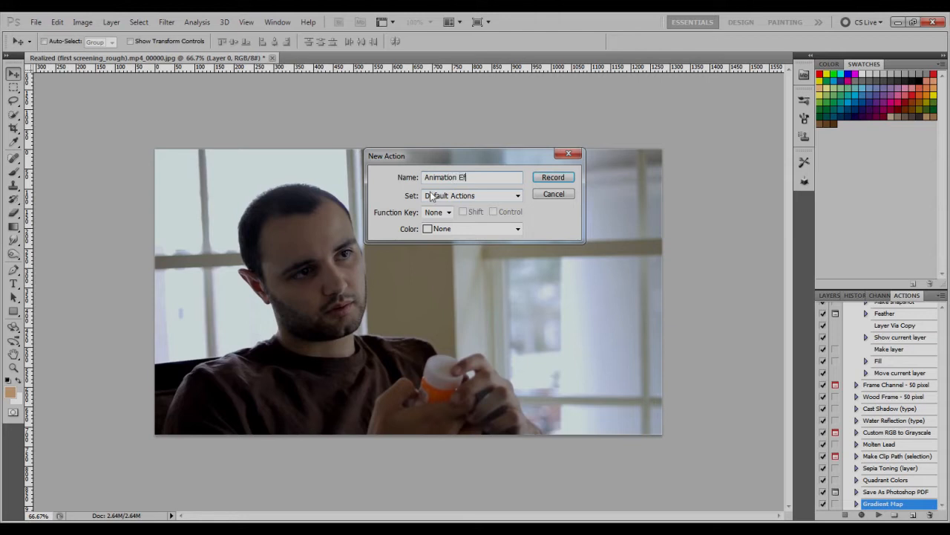
{"action": "left_click", "coordinate": [555, 179]}
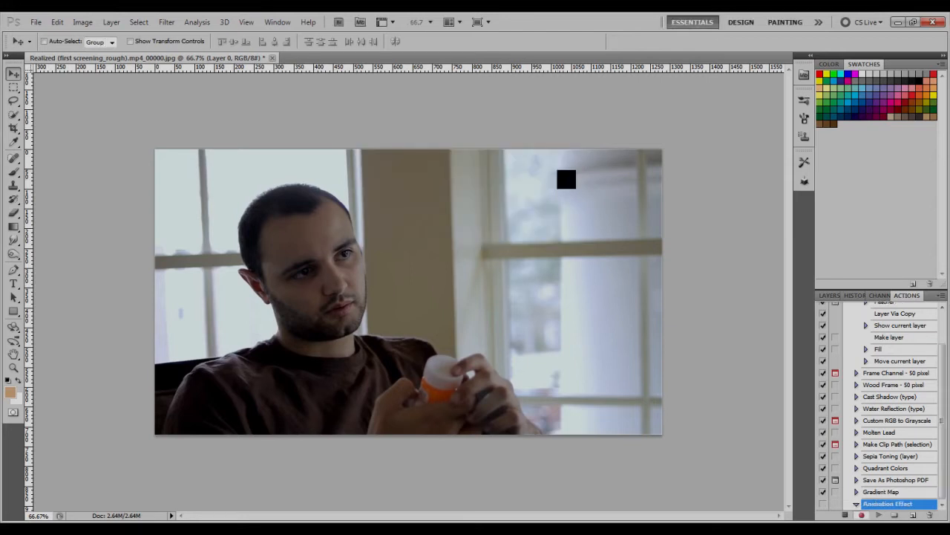
{"action": "left_click", "coordinate": [831, 295]}
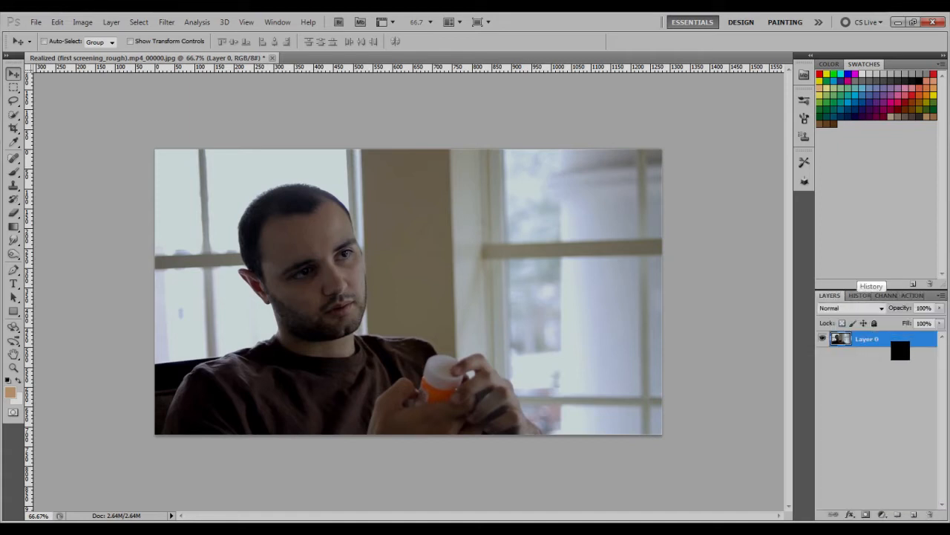
Duplicate Layer 0 so the effect can be built on a copy above the original frame.
{"action": "key", "text": "ctrl+j"}
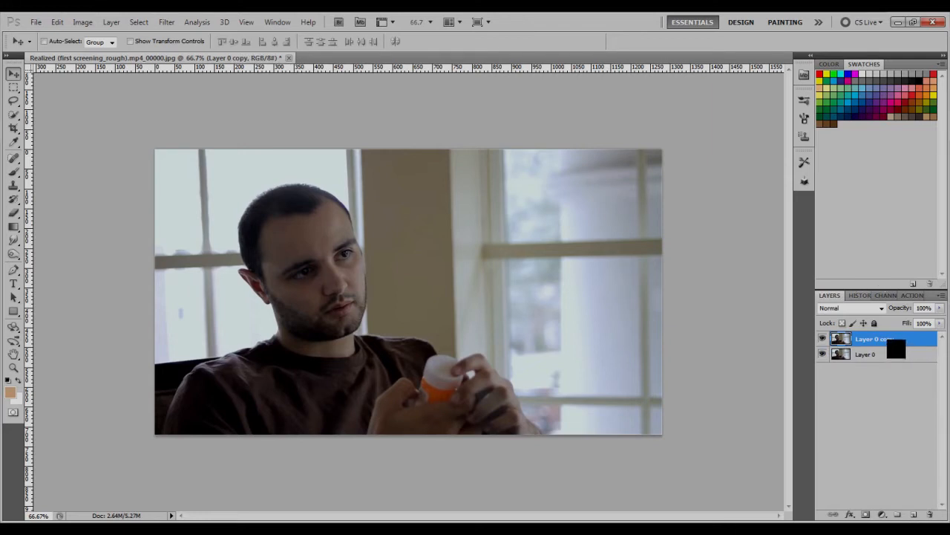
{"action": "left_click", "coordinate": [111, 22]}
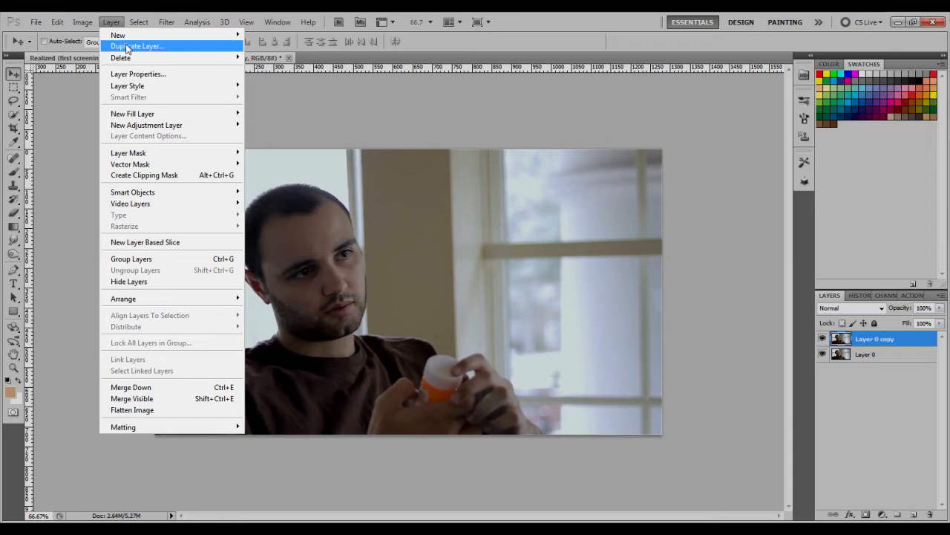
{"action": "left_click", "coordinate": [906, 339]}
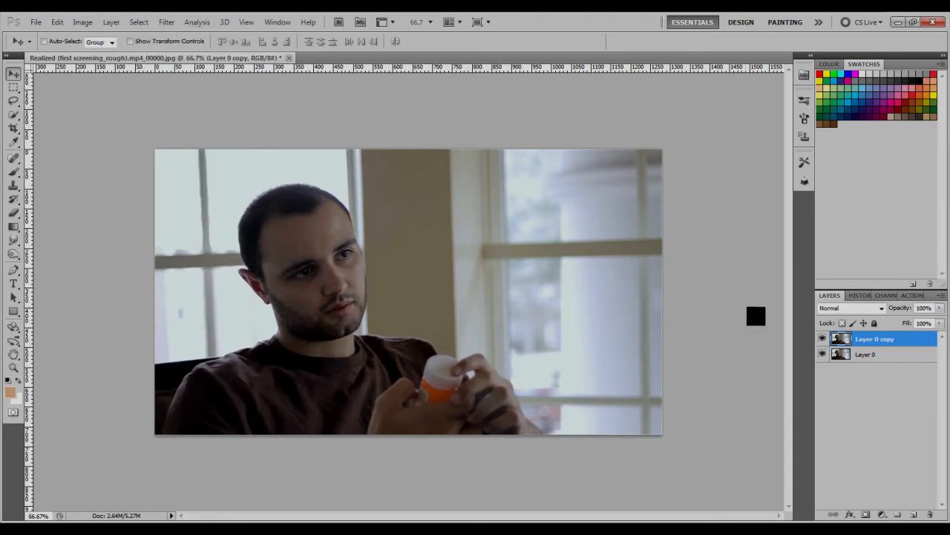
Apply a Surface Blur with a 5-pixel radius to Layer 0 copy, comparing the image with the preview off and on.
{"action": "left_click", "coordinate": [167, 22]}
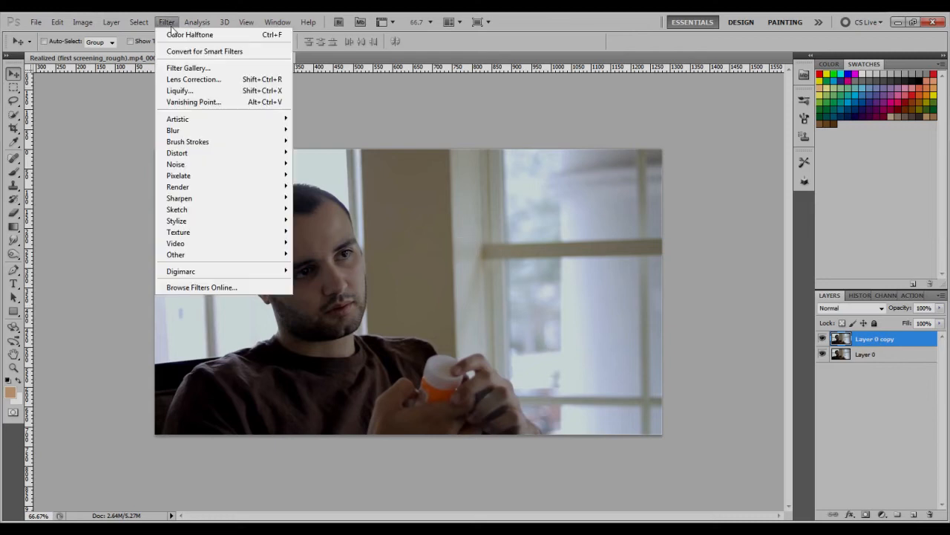
{"action": "mouse_move", "coordinate": [190, 123]}
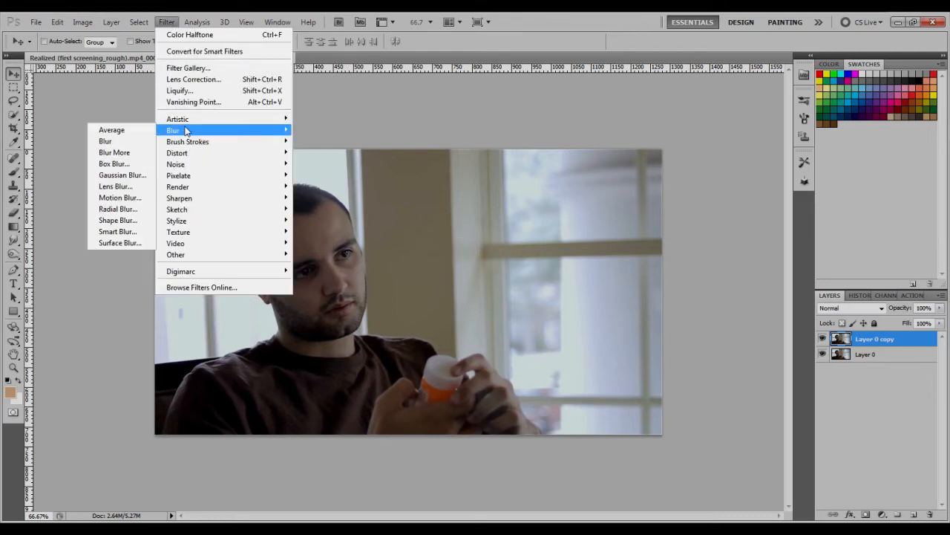
{"action": "left_click", "coordinate": [135, 243]}
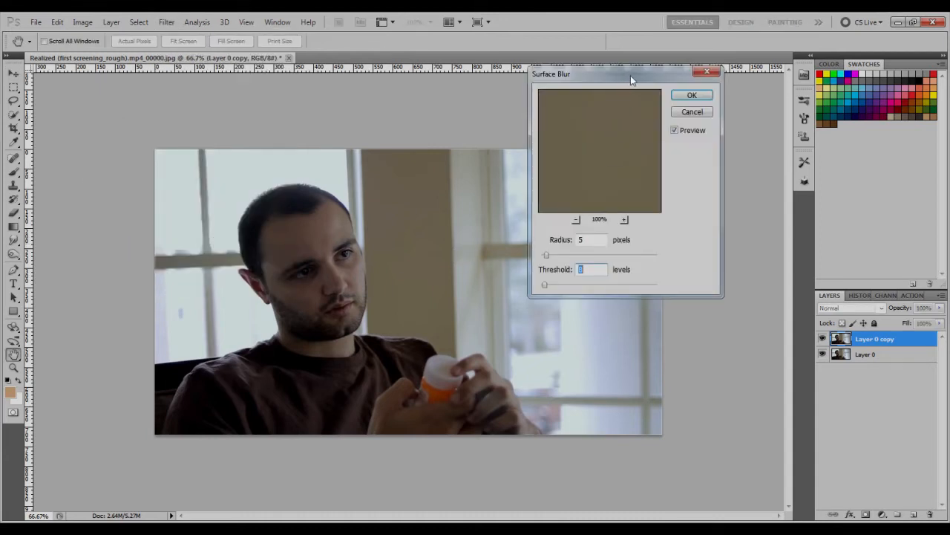
{"action": "left_click_drag", "start_coordinate": [630, 76], "coordinate": [708, 74]}
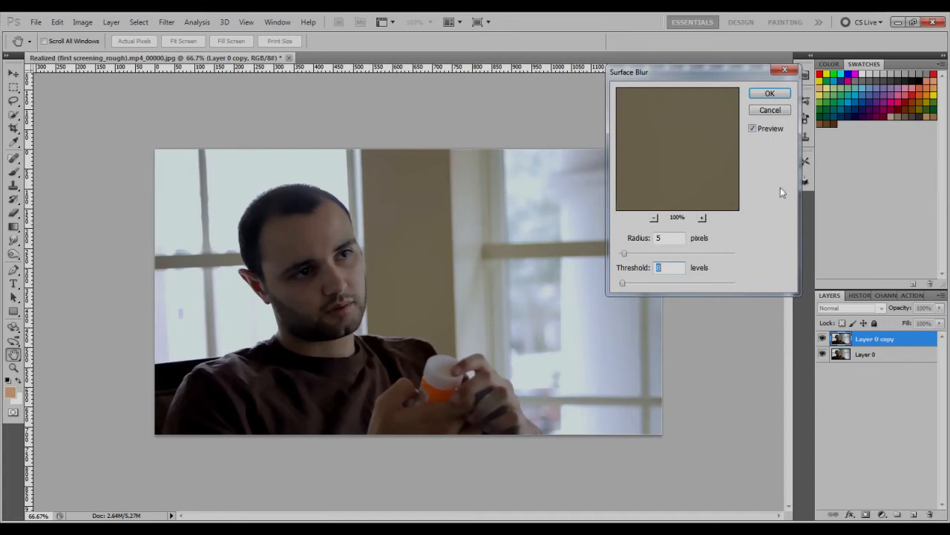
{"action": "left_click", "coordinate": [669, 237]}
{"action": "left_click", "coordinate": [753, 128]}
{"action": "left_click", "coordinate": [754, 129]}
{"action": "left_click", "coordinate": [770, 93]}
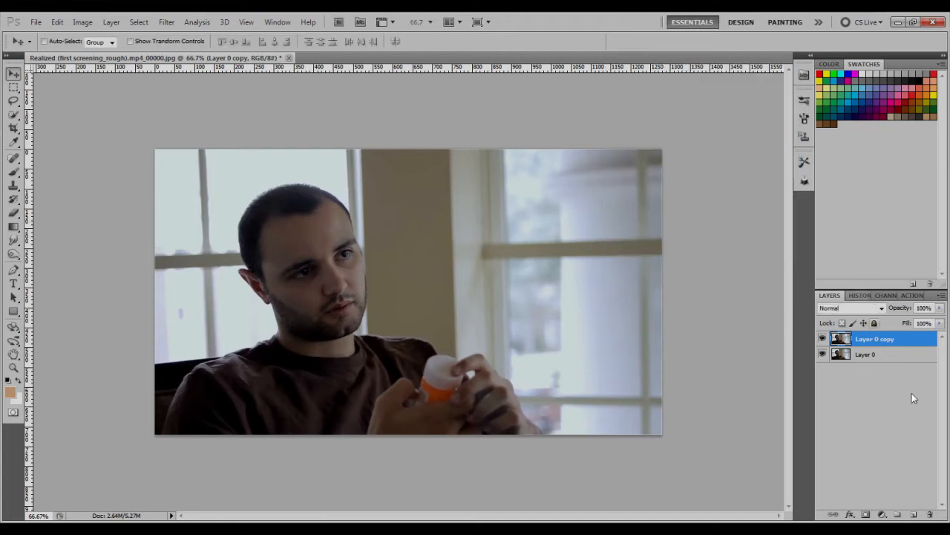
Duplicate the blurred Layer 0 copy and desaturate the new duplicate.
{"action": "left_click", "coordinate": [914, 515]}
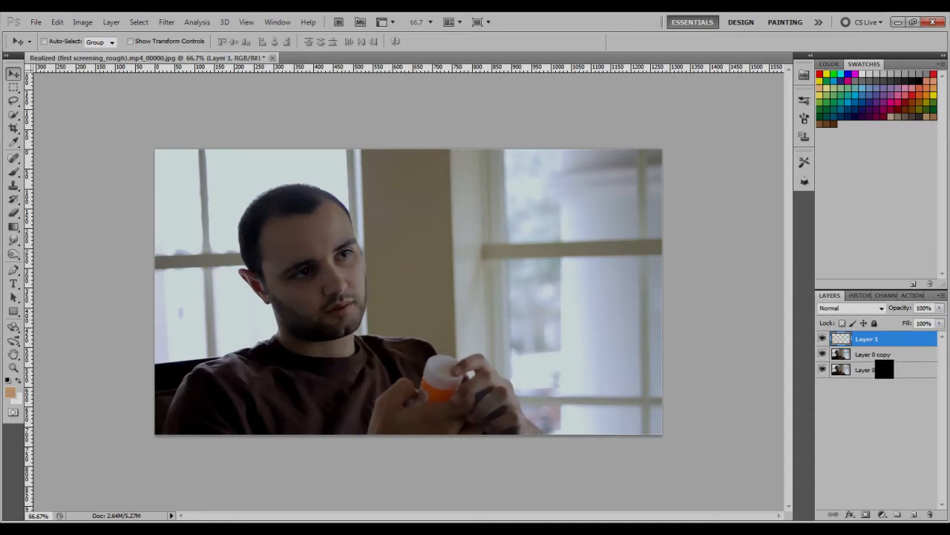
{"action": "key", "text": "Delete"}
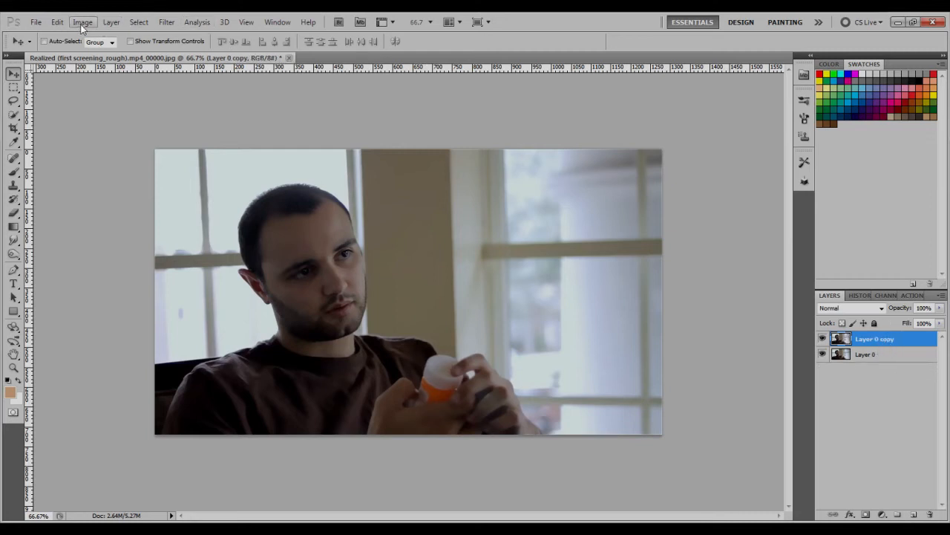
{"action": "key", "text": "ctrl+j"}
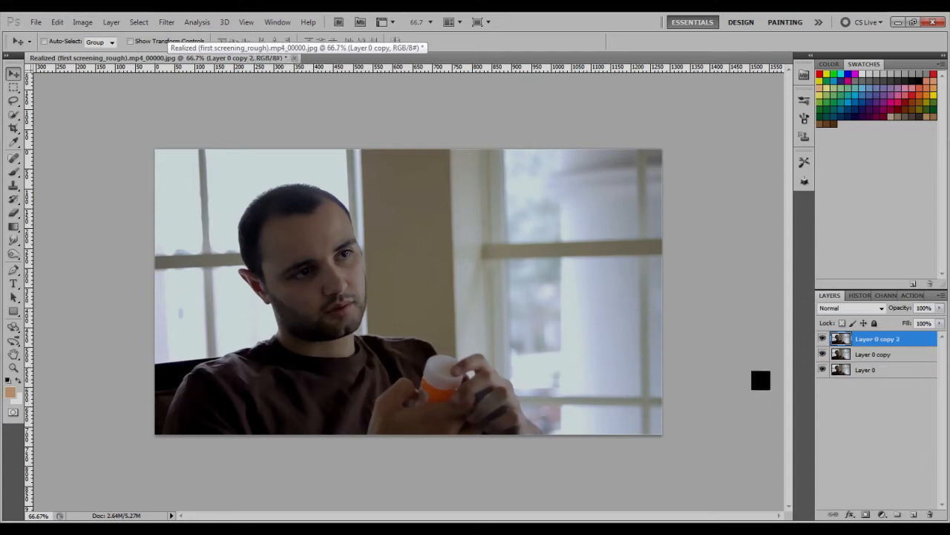
{"action": "left_click", "coordinate": [111, 22]}
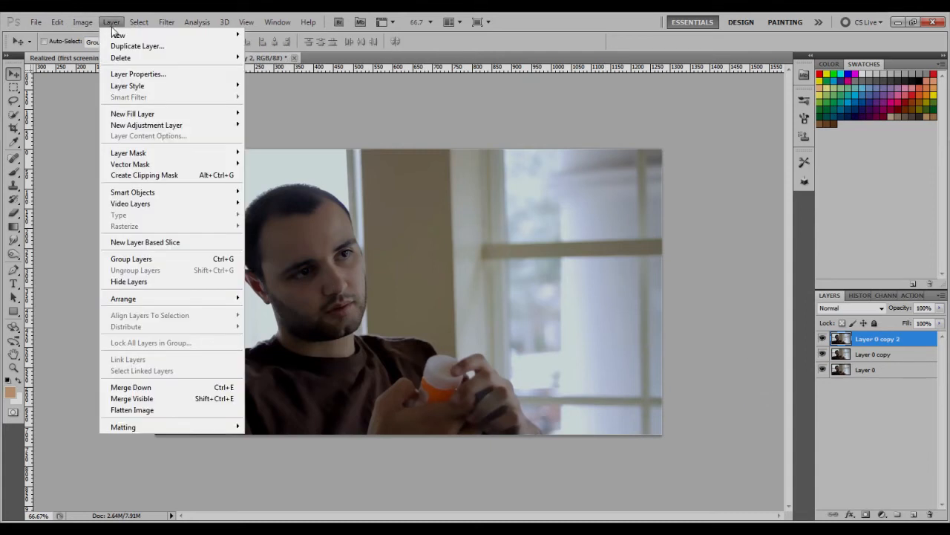
{"action": "mouse_move", "coordinate": [84, 21]}
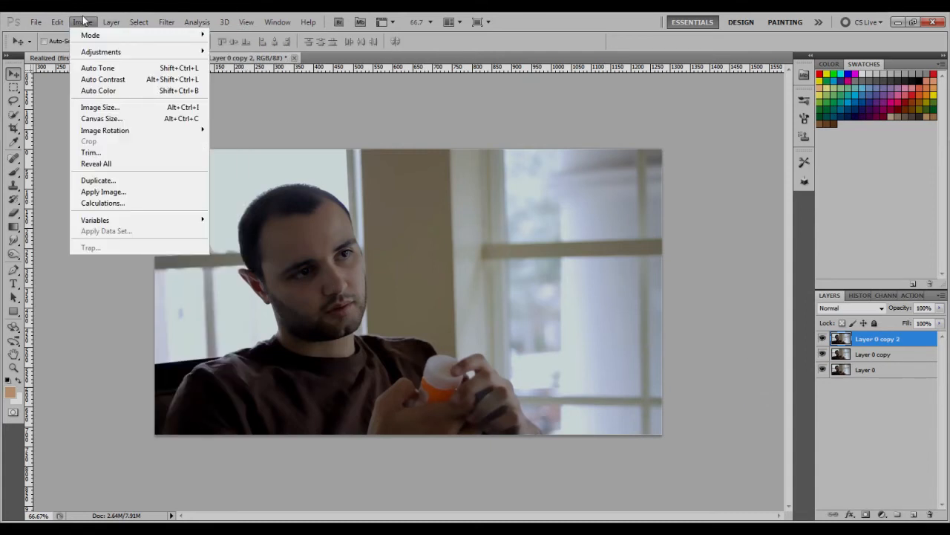
{"action": "mouse_move", "coordinate": [130, 51]}
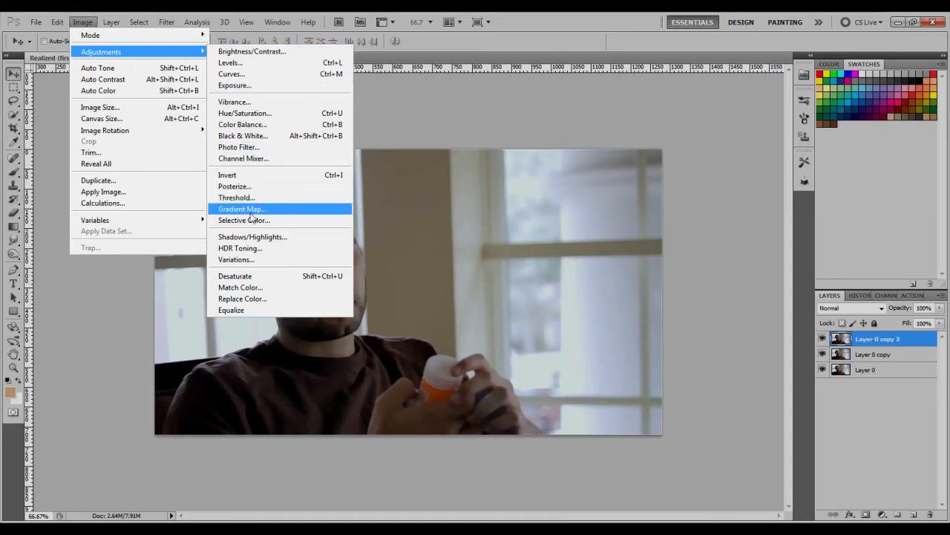
{"action": "left_click", "coordinate": [249, 275]}
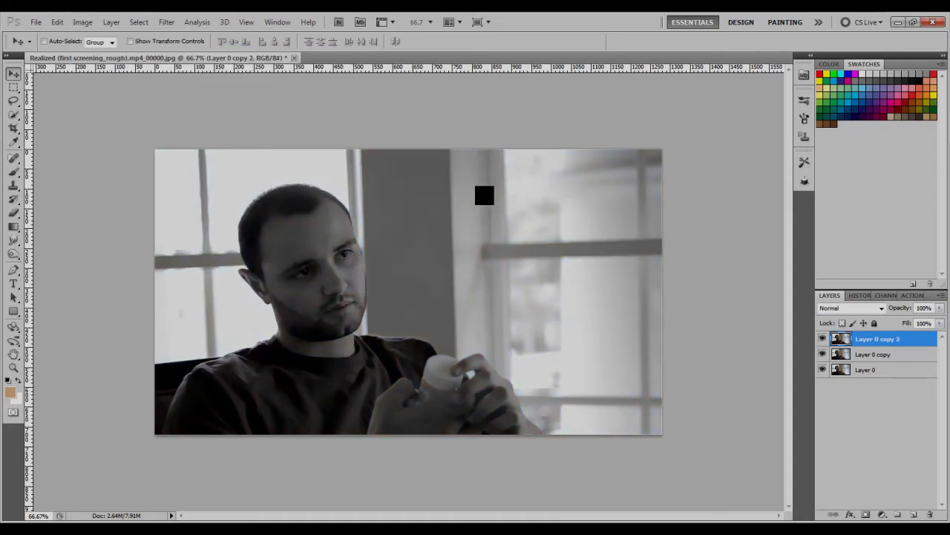
Load the RGB channel's highlights as a selection and invert it to select the dark areas of the desaturated layer.
{"action": "left_click", "coordinate": [880, 296]}
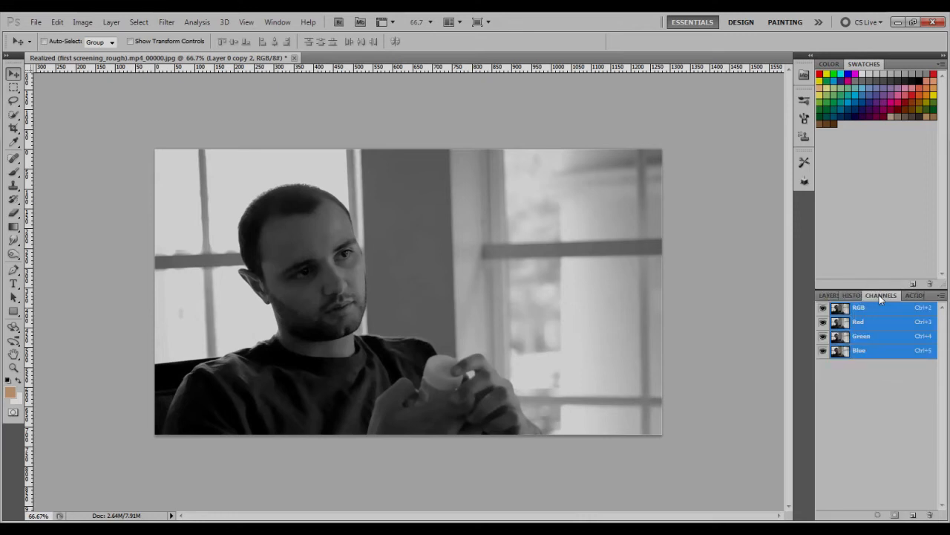
{"action": "left_click", "coordinate": [844, 309], "text": "ctrl"}
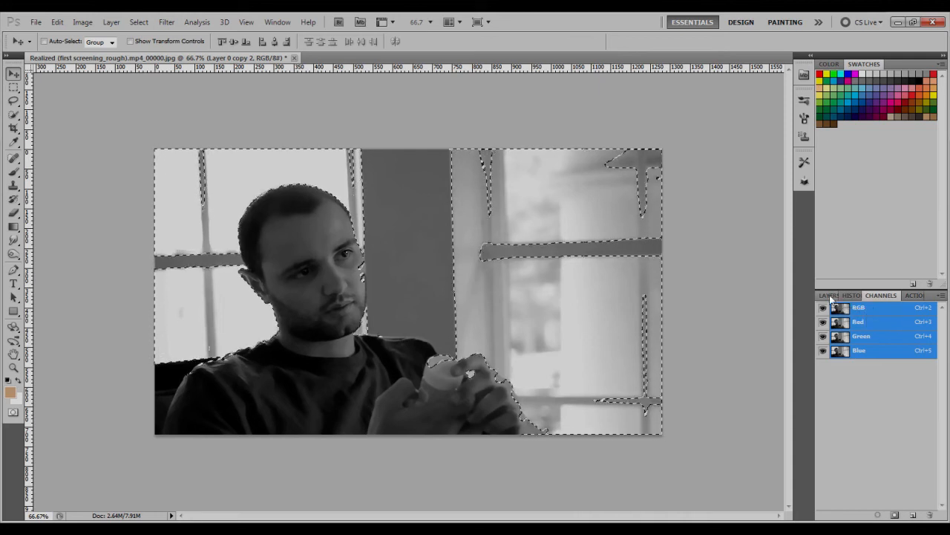
{"action": "left_click", "coordinate": [830, 296]}
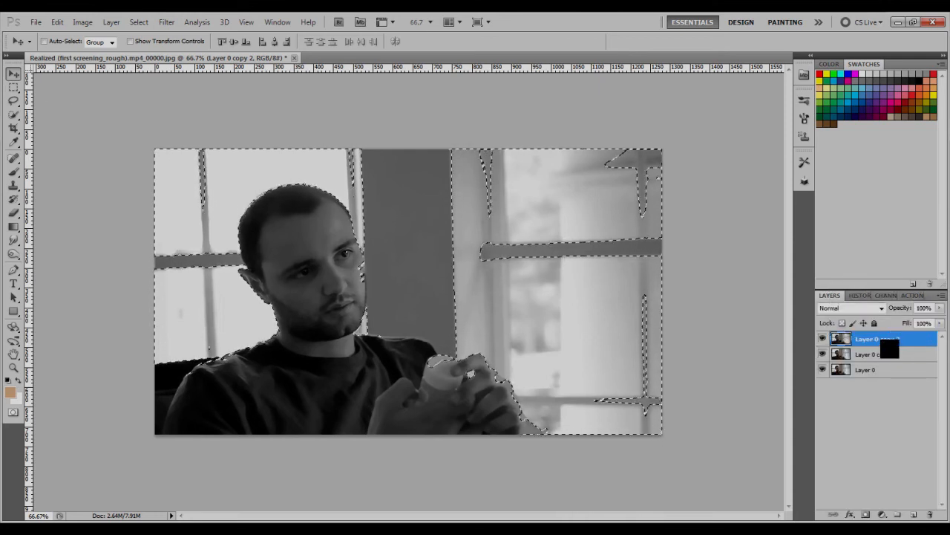
{"action": "left_click", "coordinate": [138, 23]}
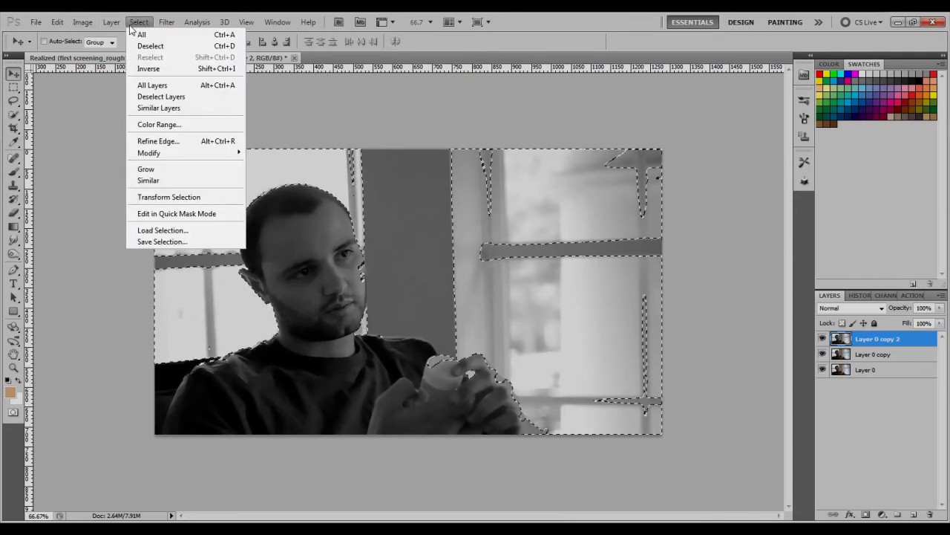
{"action": "left_click", "coordinate": [152, 69]}
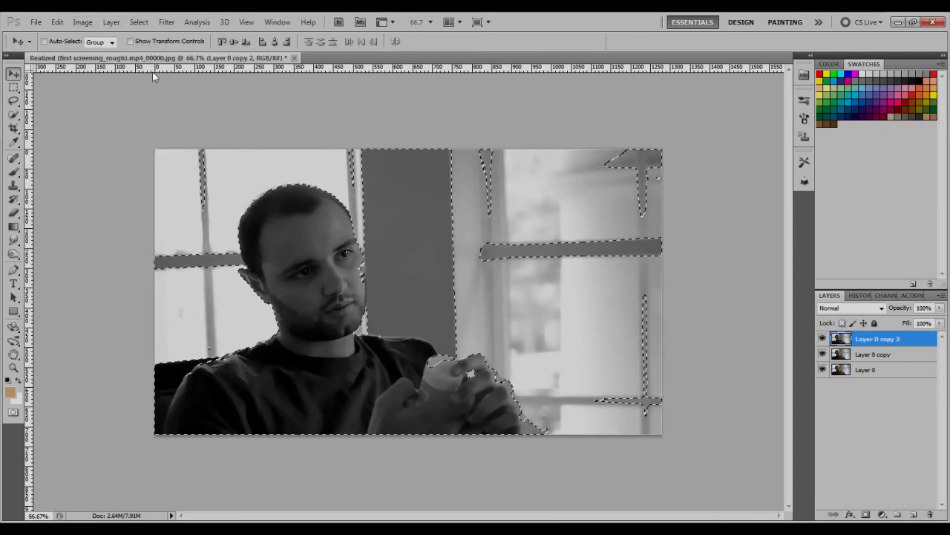
Create a new layer above the desaturated copy, fill the selection with Black in Normal mode at 100% opacity, and deselect.
{"action": "left_click", "coordinate": [914, 514]}
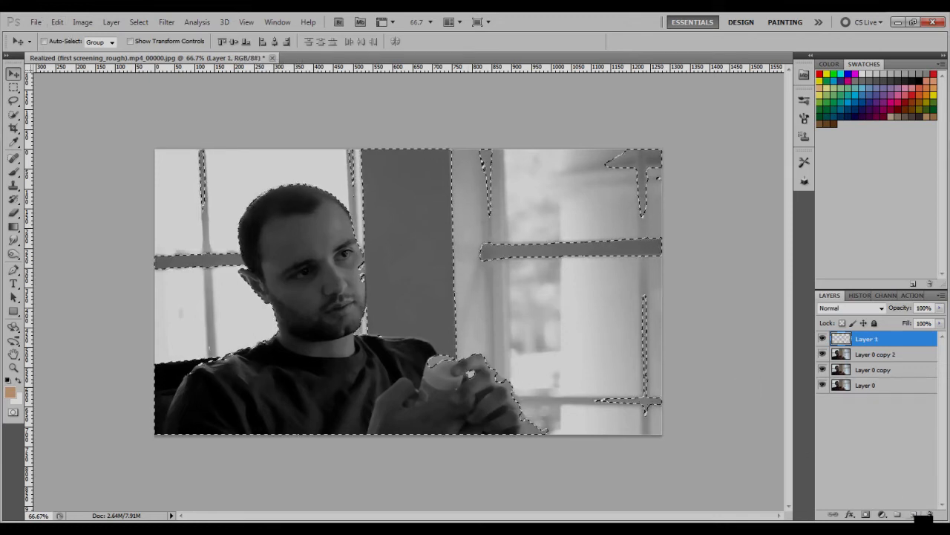
{"action": "left_click", "coordinate": [111, 22]}
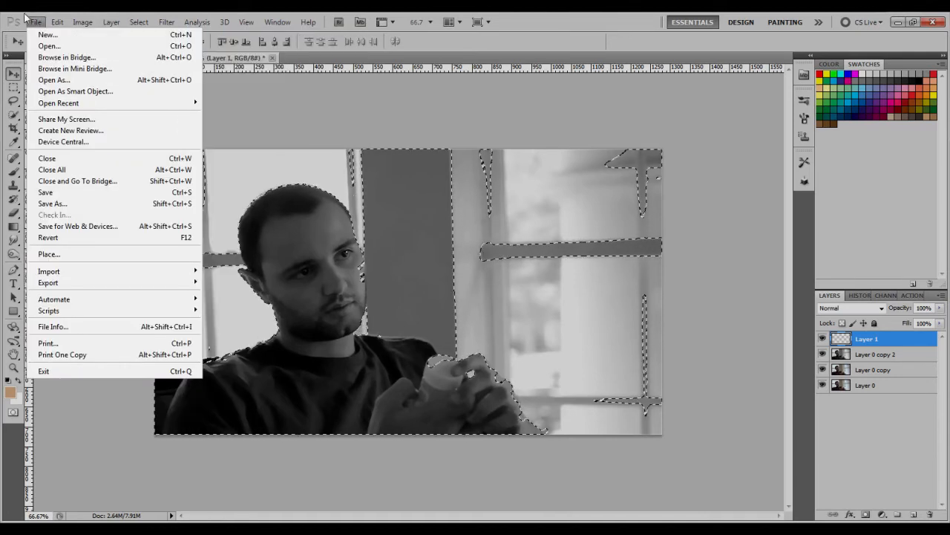
{"action": "mouse_move", "coordinate": [61, 27]}
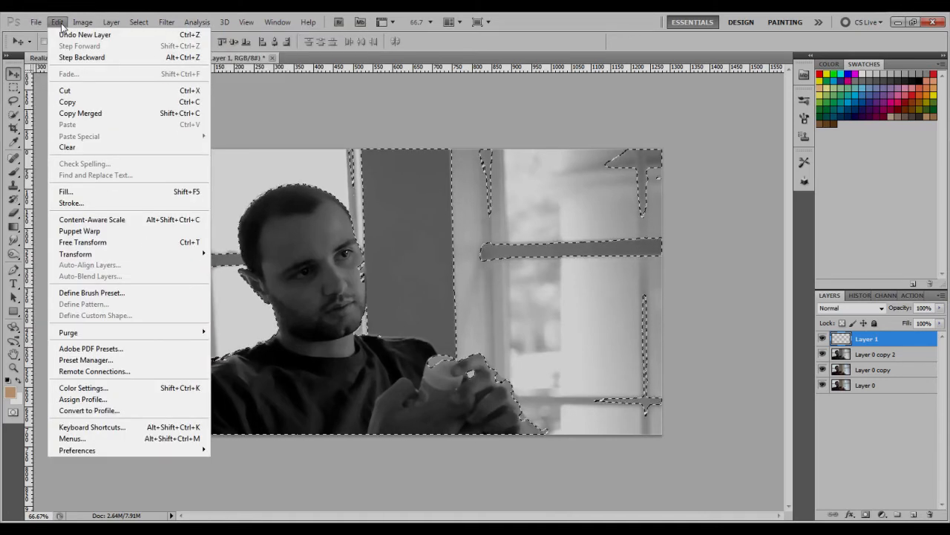
{"action": "left_click", "coordinate": [68, 192]}
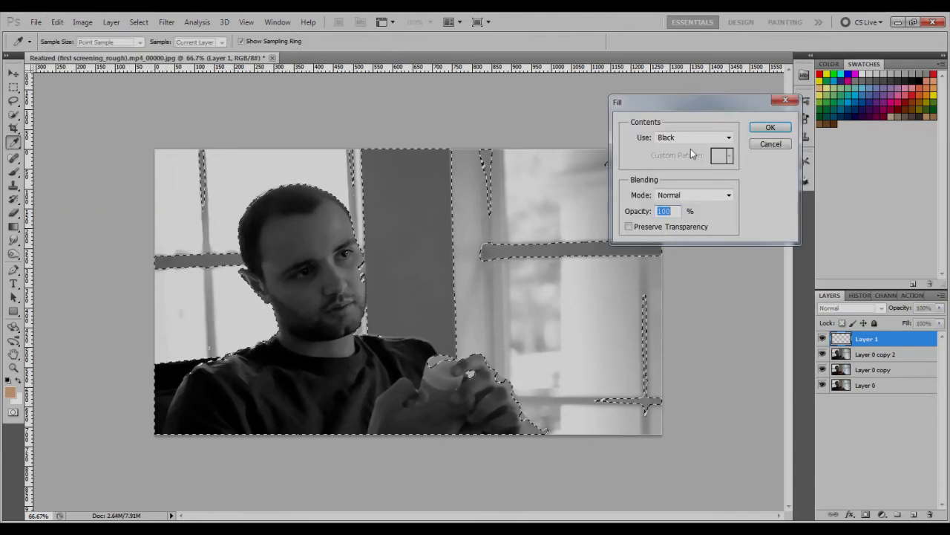
{"action": "left_click", "coordinate": [720, 141]}
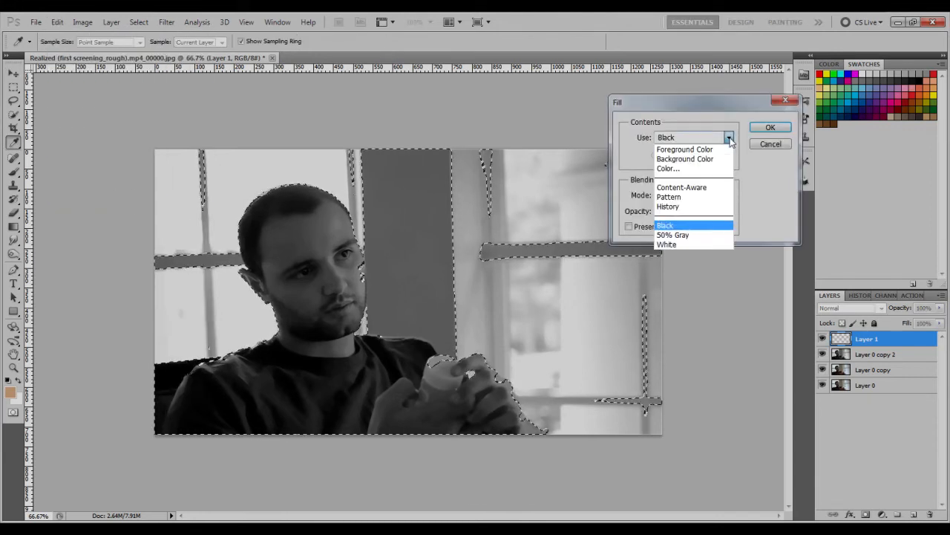
{"action": "left_click", "coordinate": [698, 223]}
{"action": "left_click", "coordinate": [770, 128]}
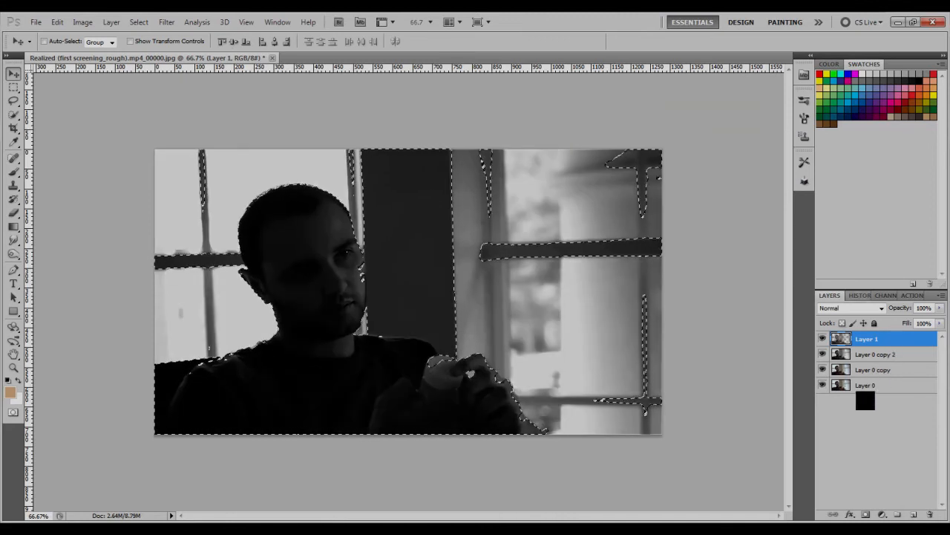
{"action": "key", "text": "ctrl+d"}
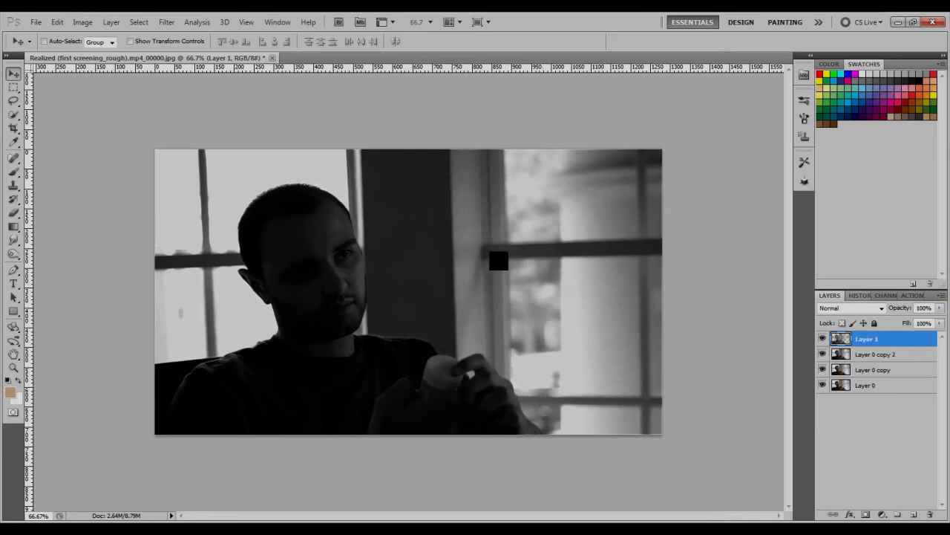
Hide Layer 1 and Layer 0 copy 2, and apply the Cutout filter to Layer 0 copy with 8 levels, edge simplicity 3 and edge fidelity 3.
{"action": "left_click", "coordinate": [823, 338]}
{"action": "left_click", "coordinate": [822, 354]}
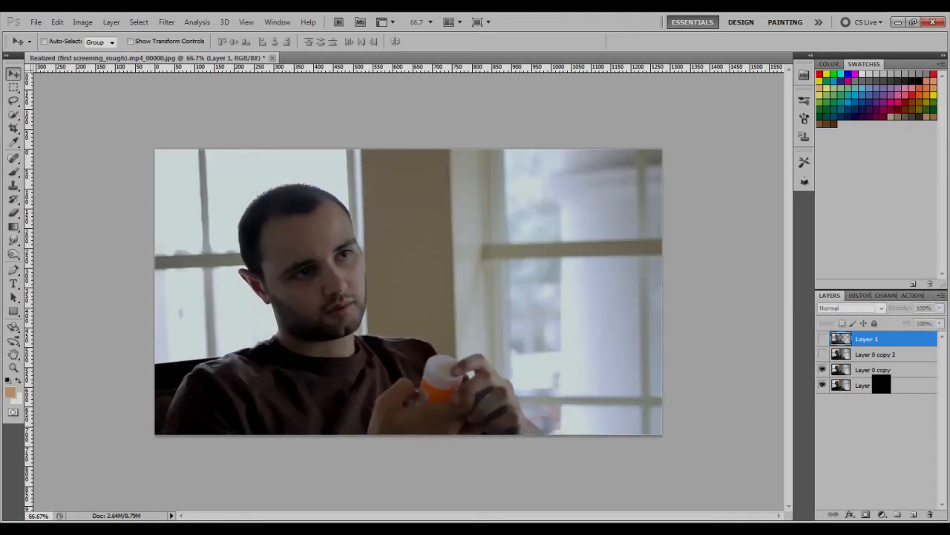
{"action": "left_click", "coordinate": [880, 367]}
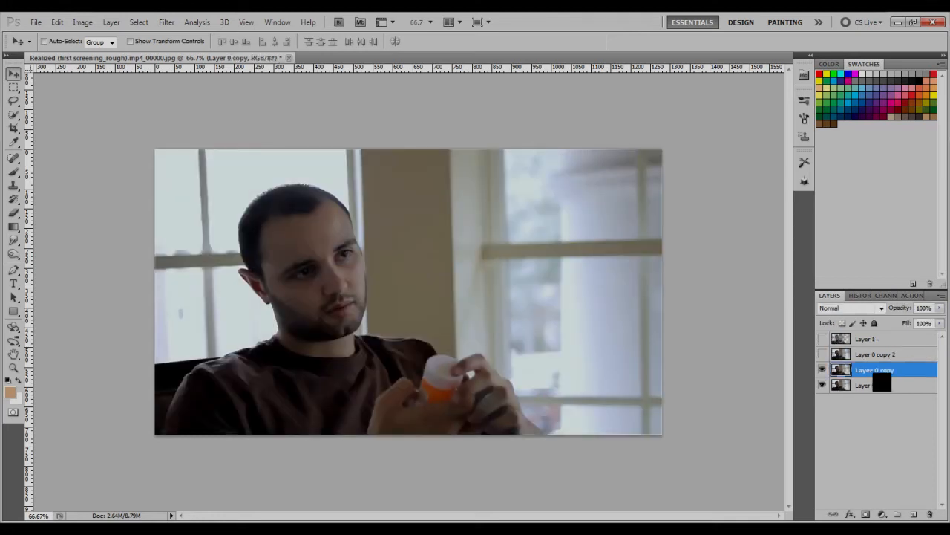
{"action": "left_click", "coordinate": [168, 22]}
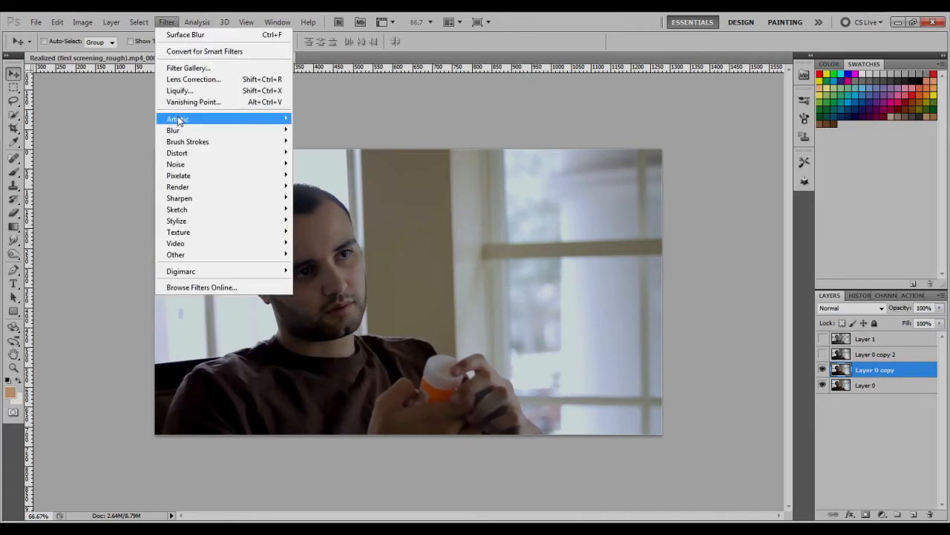
{"action": "mouse_move", "coordinate": [178, 120]}
{"action": "left_click", "coordinate": [135, 131]}
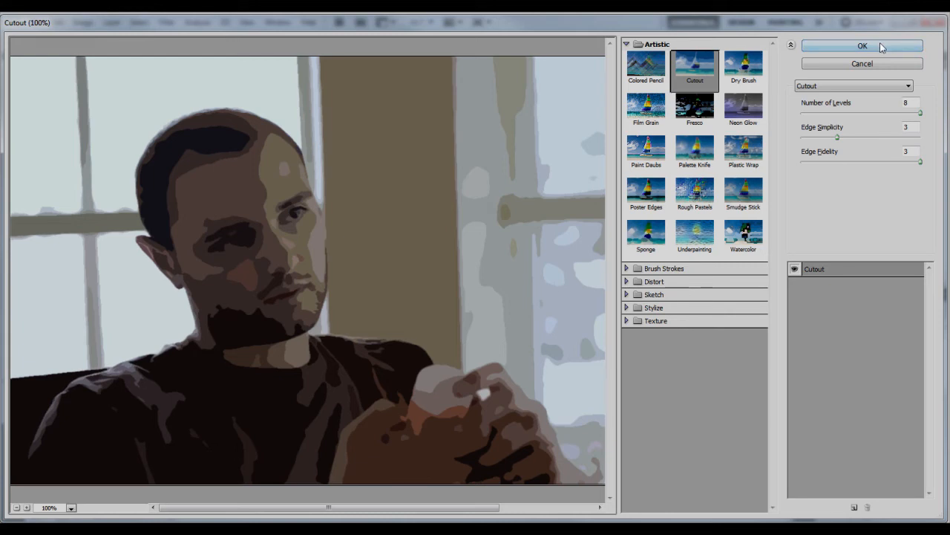
{"action": "left_click", "coordinate": [880, 45]}
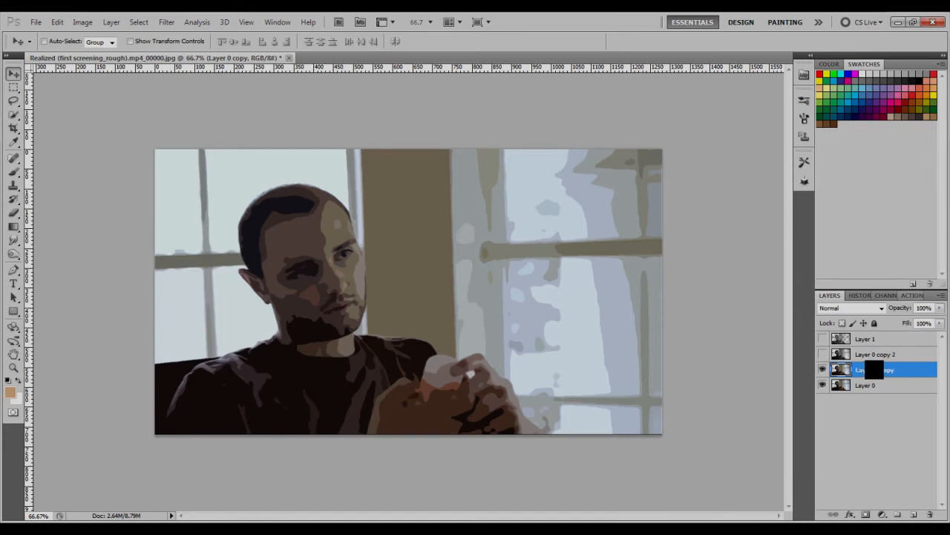
Duplicate the Cutout-filtered Layer 0 copy and set the duplicate's blend mode to Overlay.
{"action": "key", "text": "ctrl+j"}
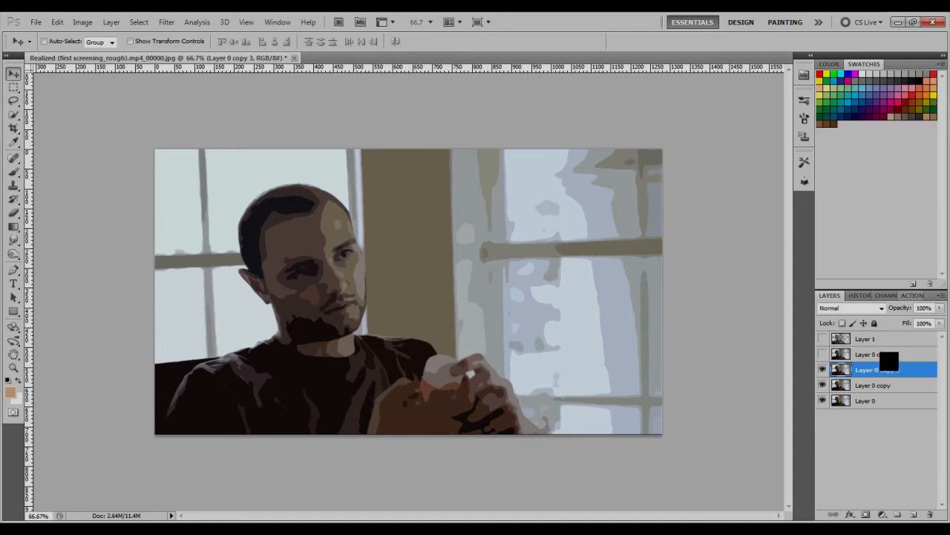
{"action": "left_click", "coordinate": [882, 313]}
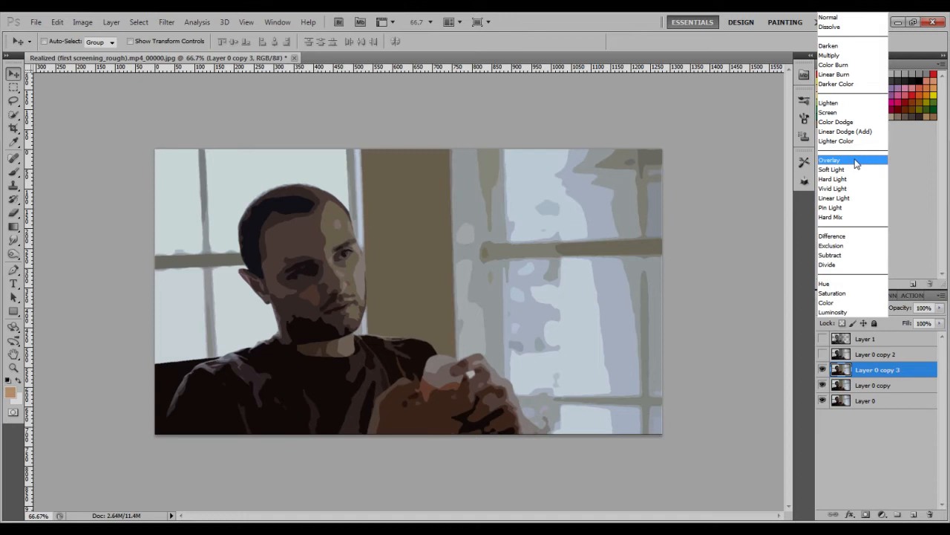
{"action": "left_click", "coordinate": [854, 161]}
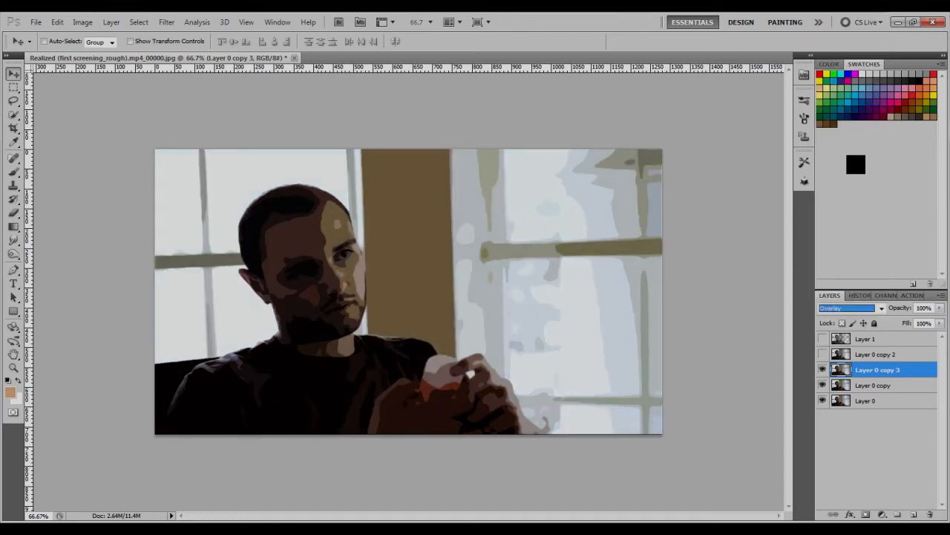
Show Layer 0 copy 2, apply Poster Edges with edge thickness 2 and posterization 6, and set its blend mode to Soft Light.
{"action": "left_click", "coordinate": [884, 355]}
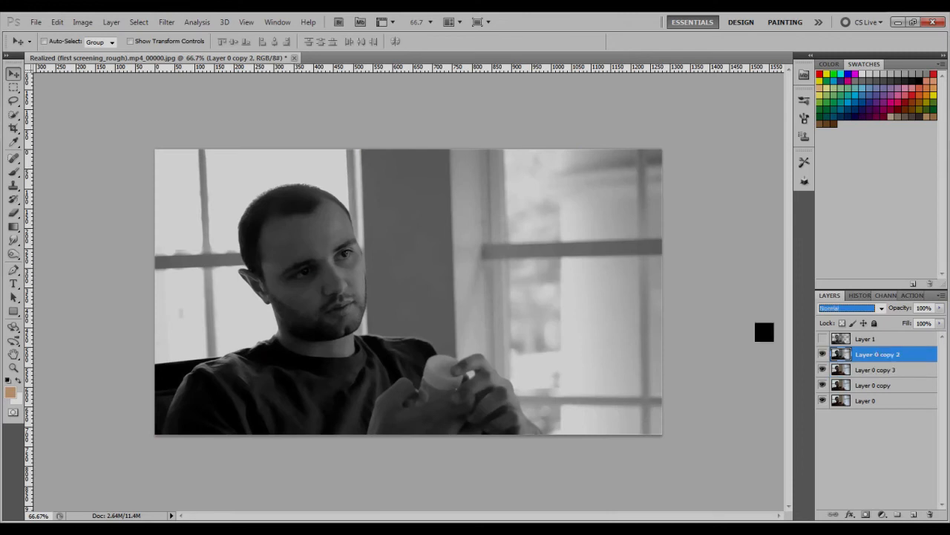
{"action": "left_click", "coordinate": [166, 23]}
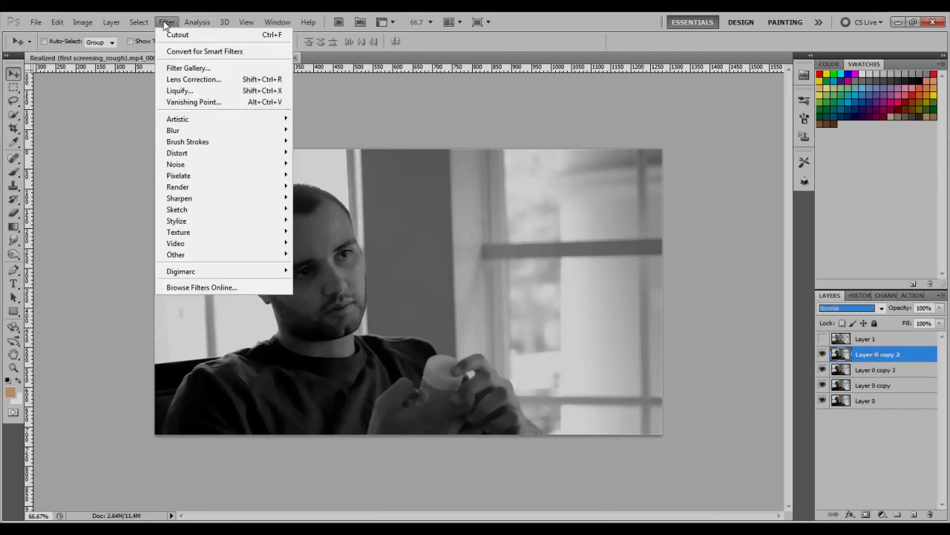
{"action": "mouse_move", "coordinate": [192, 120]}
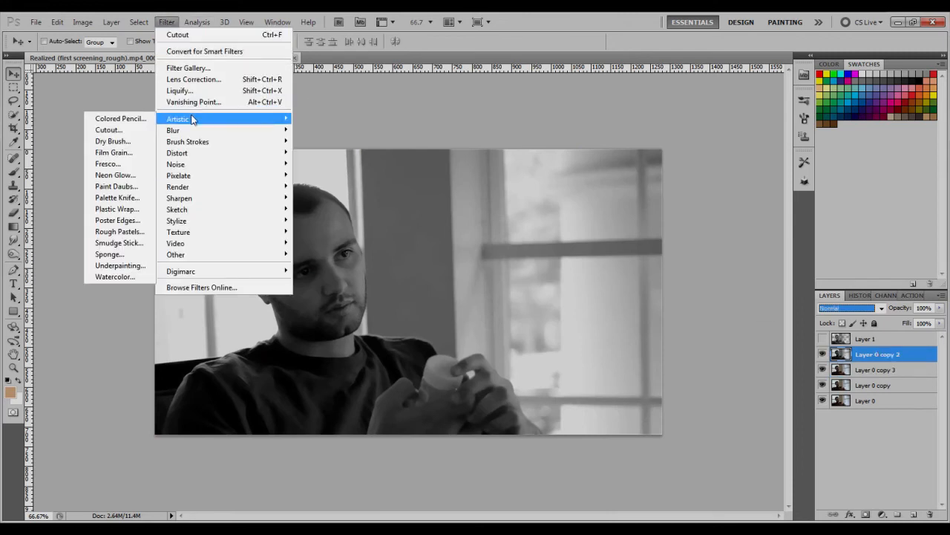
{"action": "left_click", "coordinate": [117, 221]}
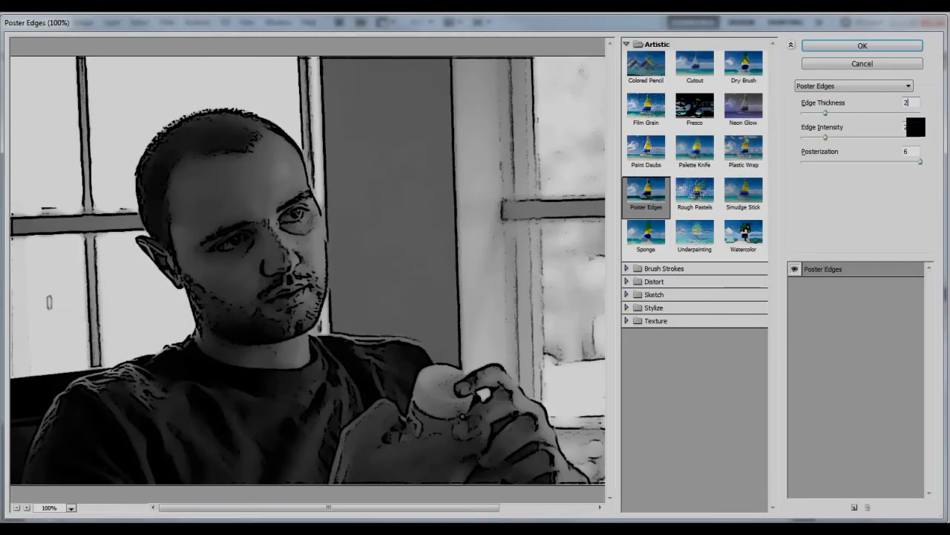
{"action": "left_click", "coordinate": [915, 128]}
{"action": "left_click", "coordinate": [893, 46]}
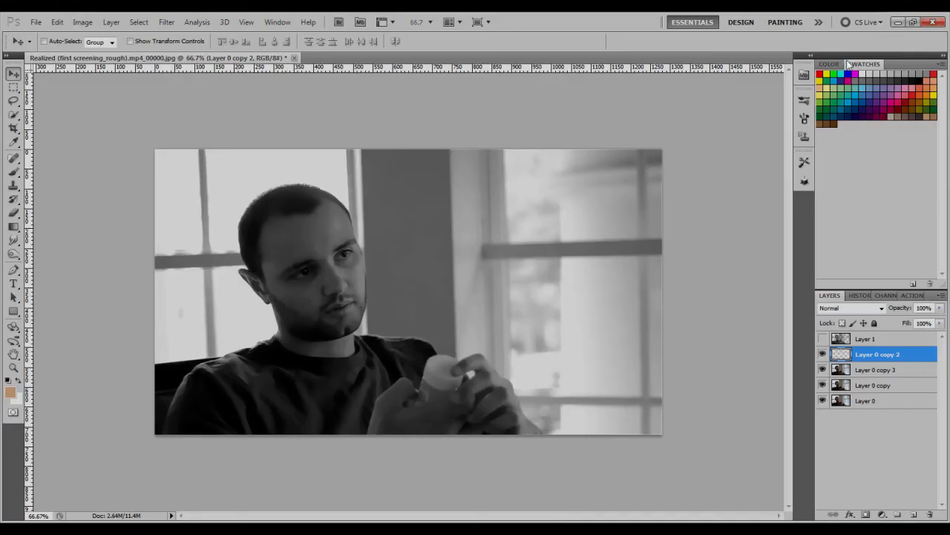
{"action": "left_click", "coordinate": [882, 307]}
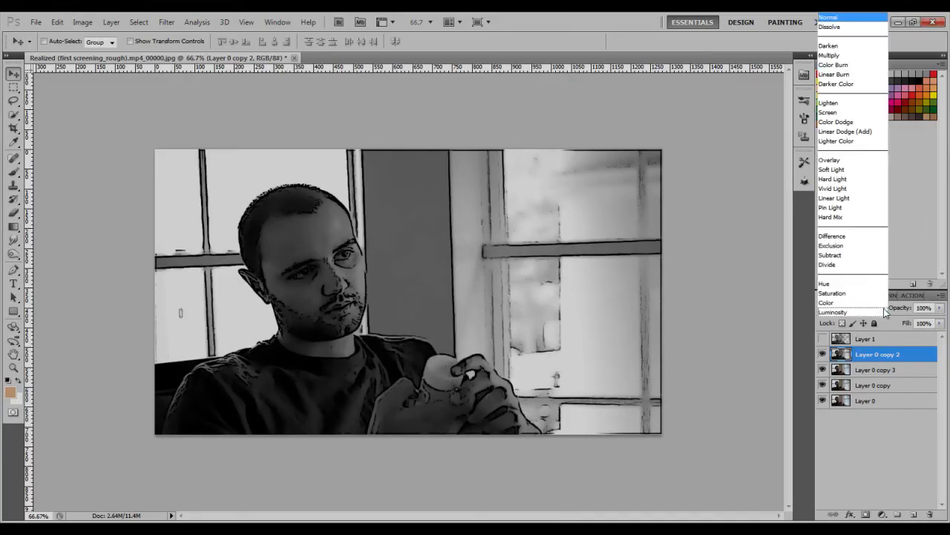
{"action": "left_click", "coordinate": [857, 171]}
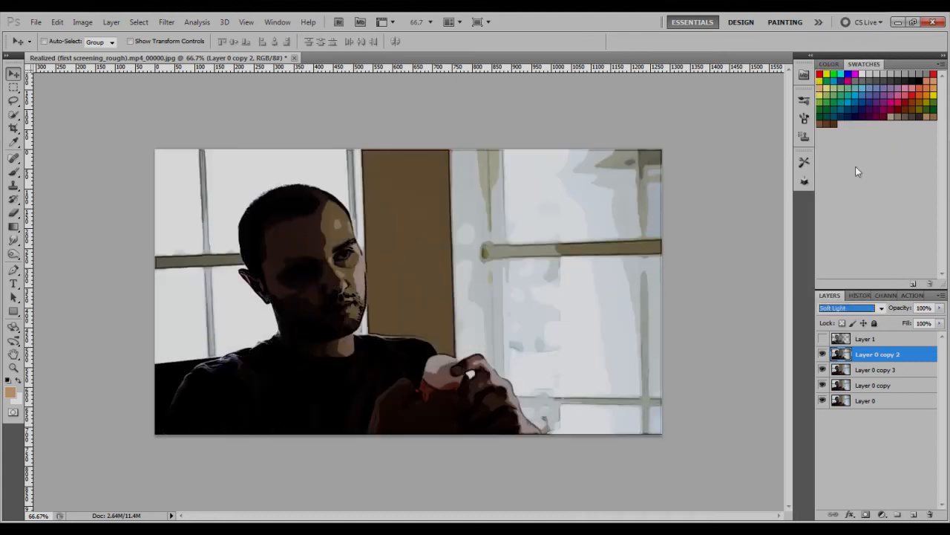
Show Layer 1, add a layer mask to it and apply the Color Halftone filter to the mask with the default settings.
{"action": "left_click", "coordinate": [880, 341]}
{"action": "left_click", "coordinate": [822, 338]}
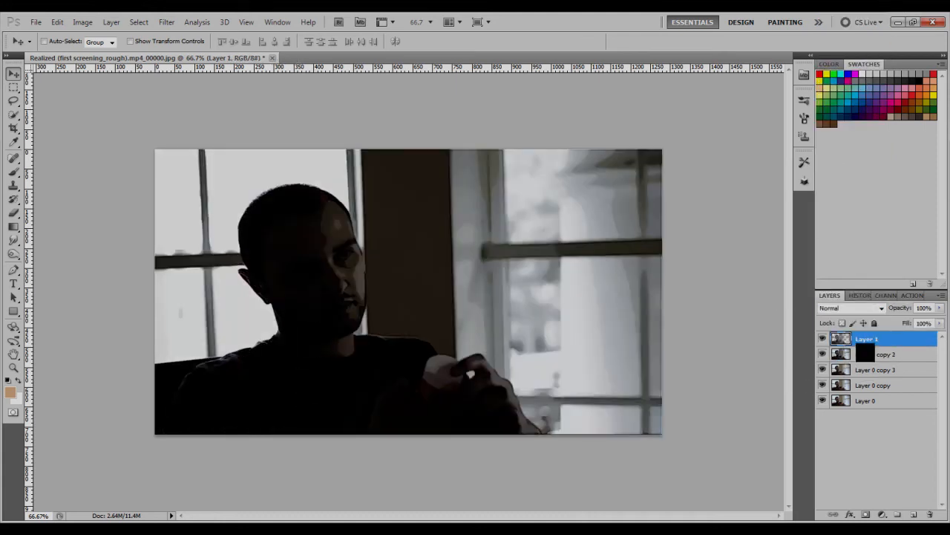
{"action": "left_click", "coordinate": [866, 515]}
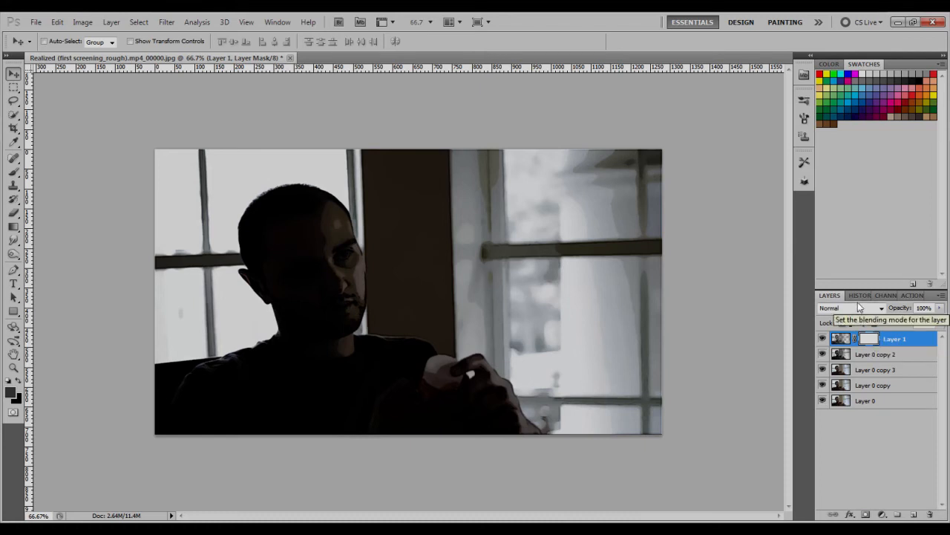
{"action": "left_click", "coordinate": [166, 22]}
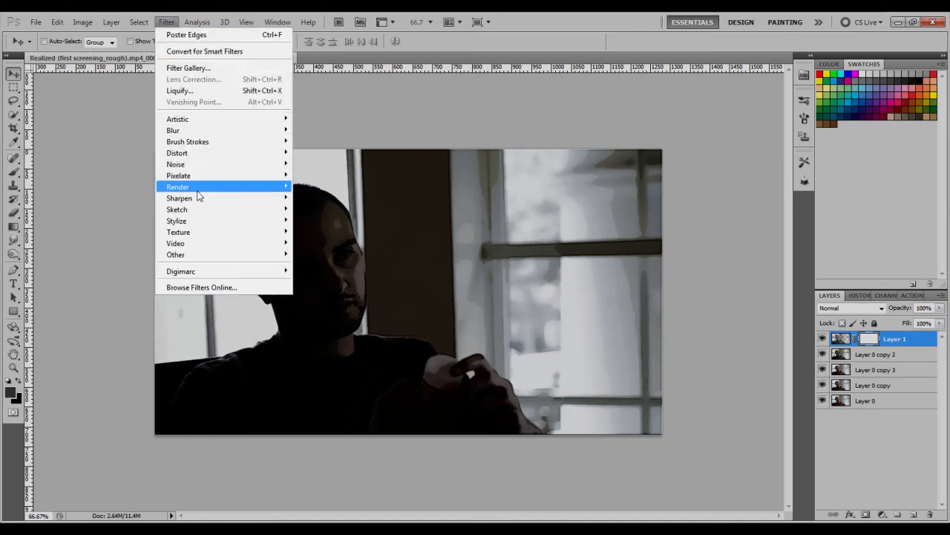
{"action": "mouse_move", "coordinate": [192, 179]}
{"action": "left_click", "coordinate": [141, 177]}
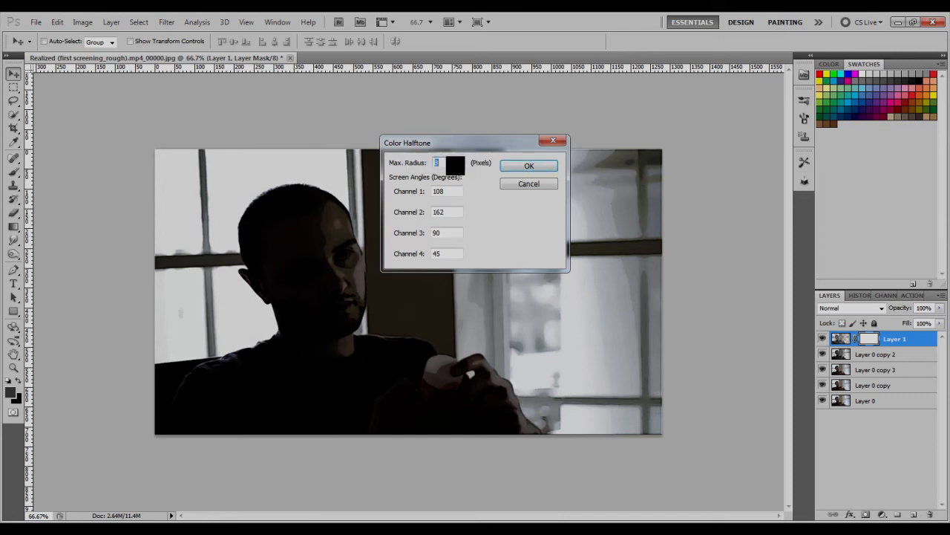
{"action": "left_click", "coordinate": [534, 166]}
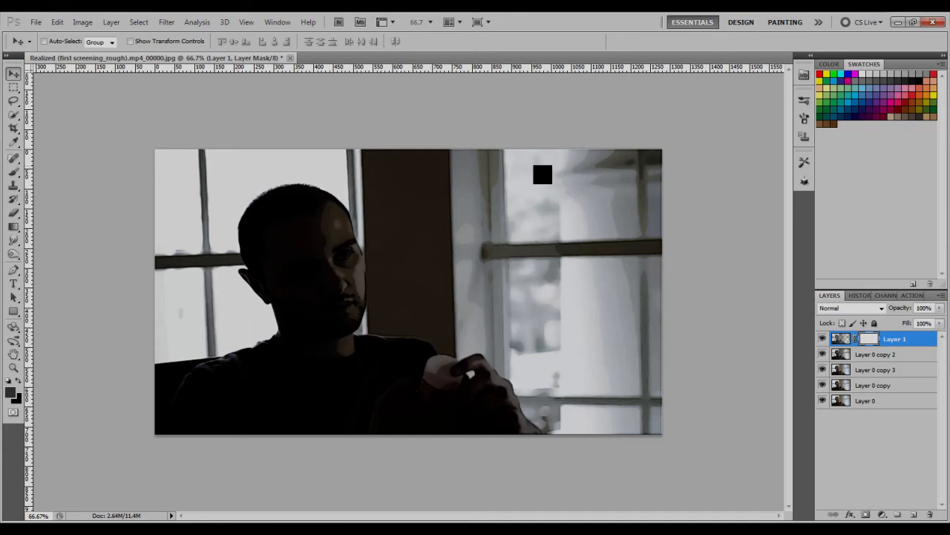
Invert the colors of Layer 1's image, working on the layer content rather than its mask.
{"action": "left_click", "coordinate": [841, 339]}
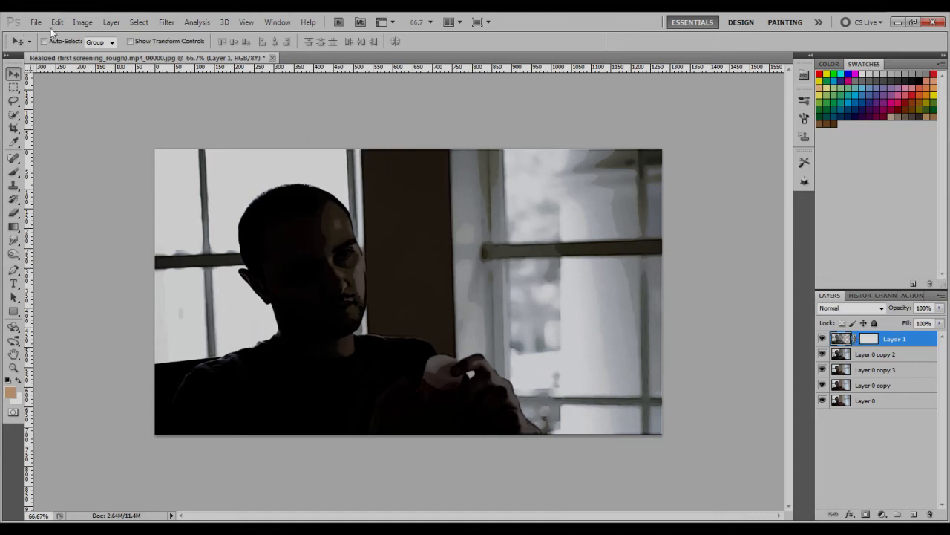
{"action": "left_click", "coordinate": [81, 22]}
{"action": "mouse_move", "coordinate": [91, 52]}
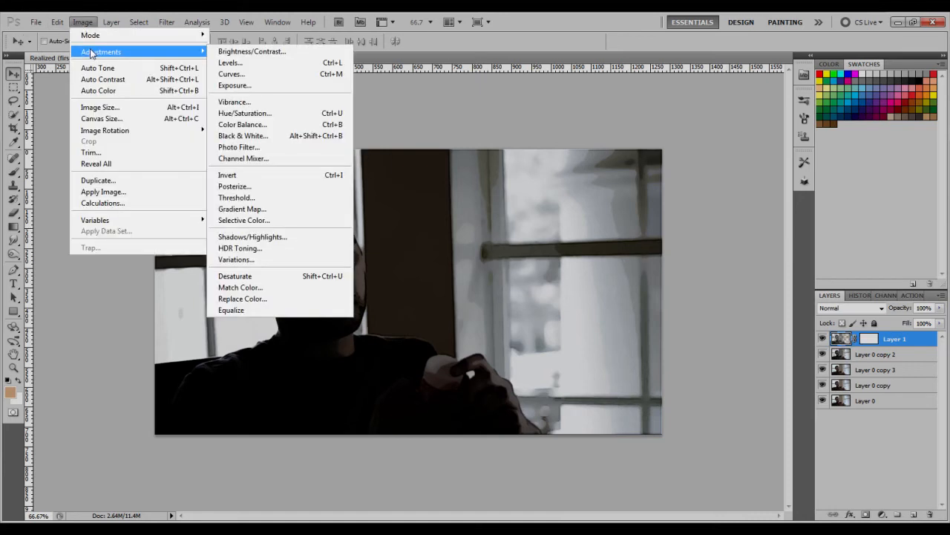
{"action": "left_click", "coordinate": [260, 176]}
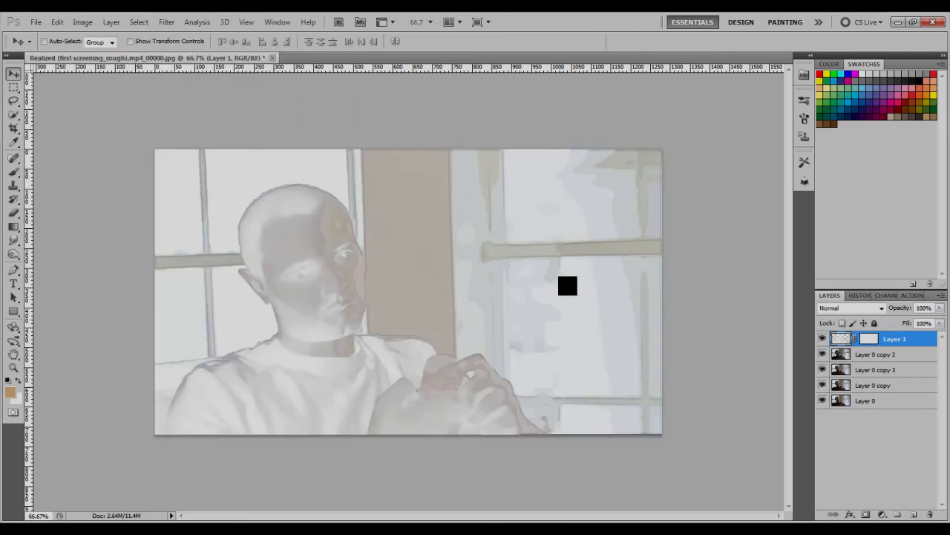
Set Layer 1's blend mode to Soft Light and its opacity to 65%.
{"action": "left_click", "coordinate": [880, 309]}
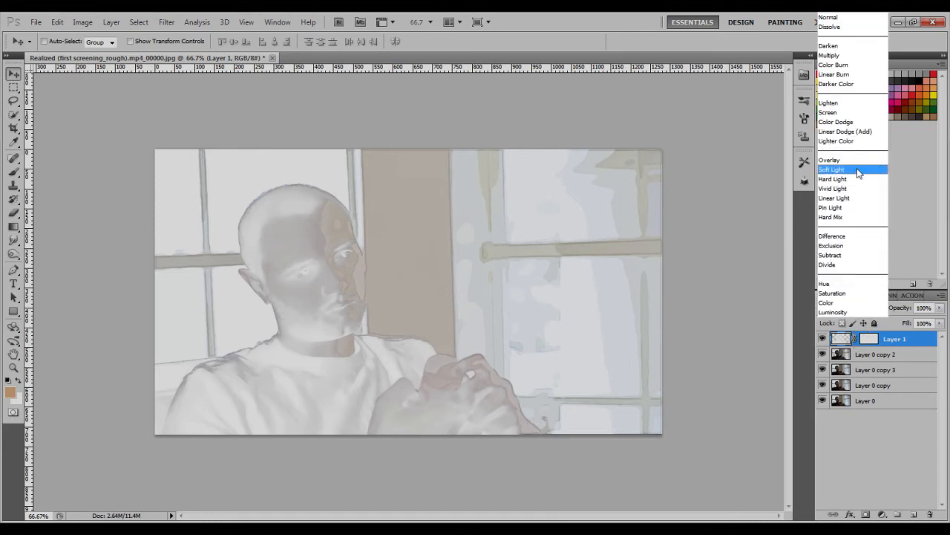
{"action": "left_click", "coordinate": [858, 171]}
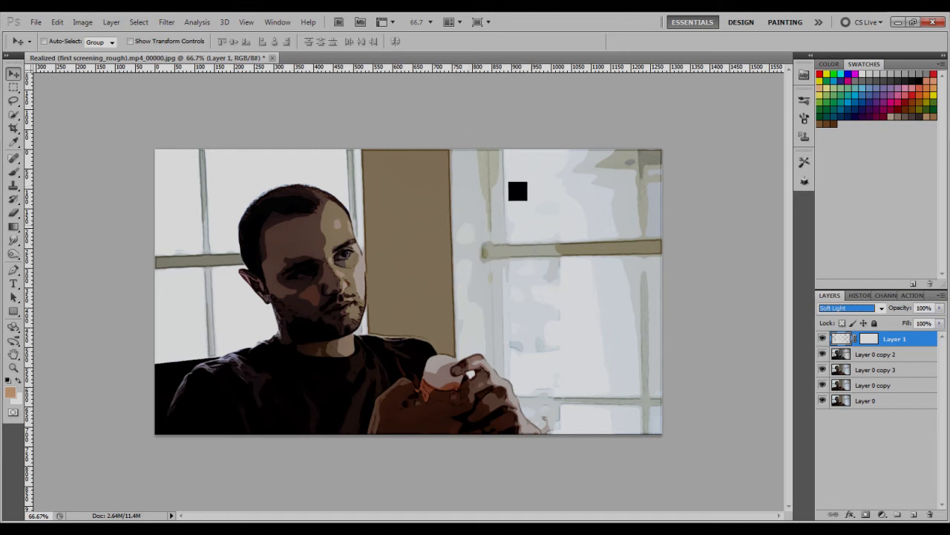
{"action": "left_click", "coordinate": [940, 307]}
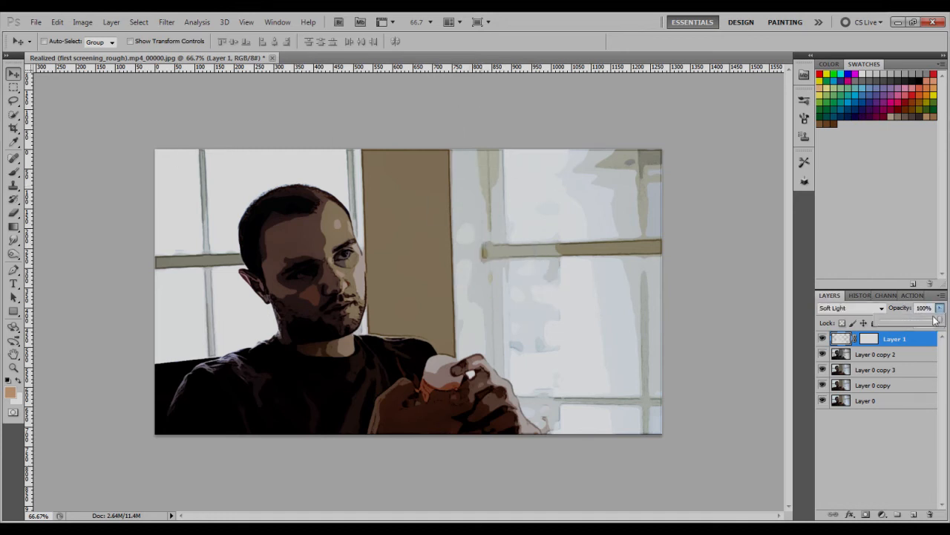
{"action": "left_click_drag", "start_coordinate": [941, 319], "coordinate": [920, 322]}
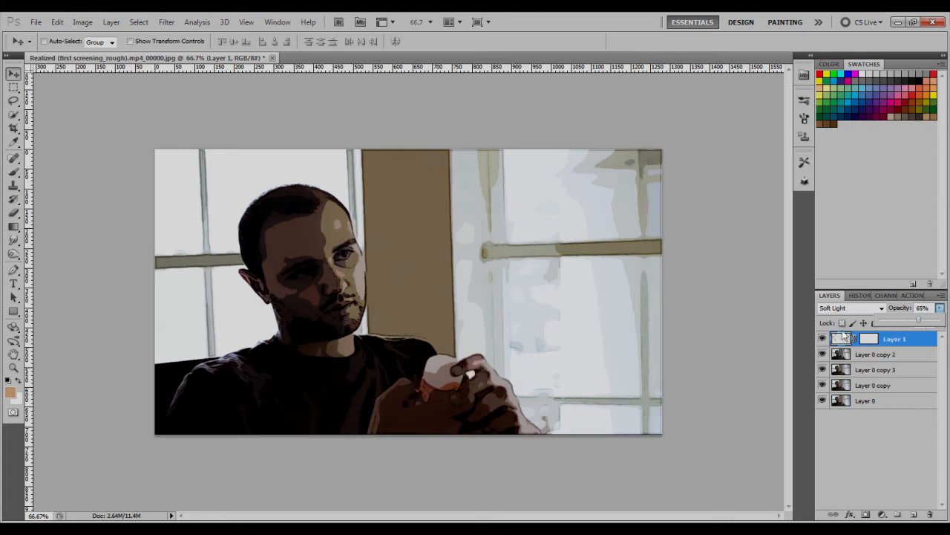
{"action": "left_click", "coordinate": [901, 310]}
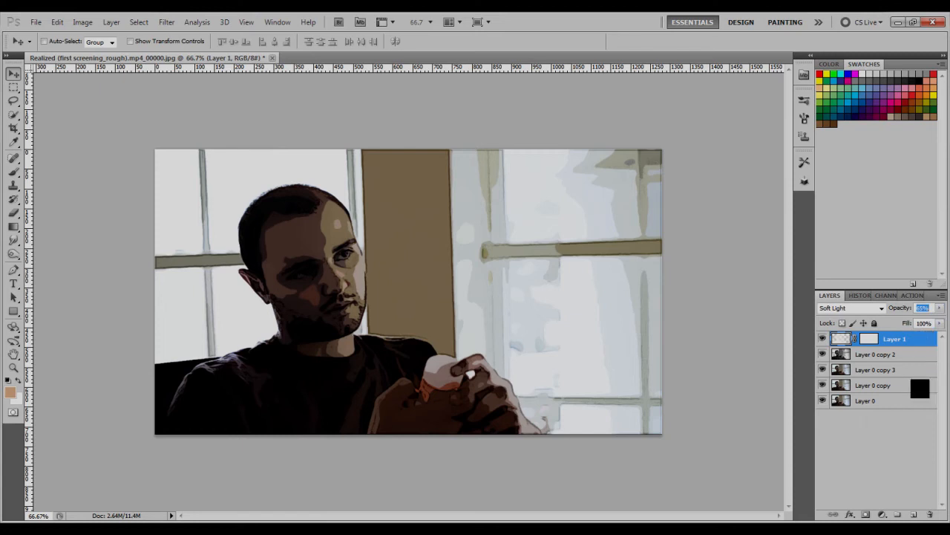
Save the processed frame as a PNG copy in the Anime Mov folder, accepting the PNG options.
{"action": "left_click", "coordinate": [36, 22]}
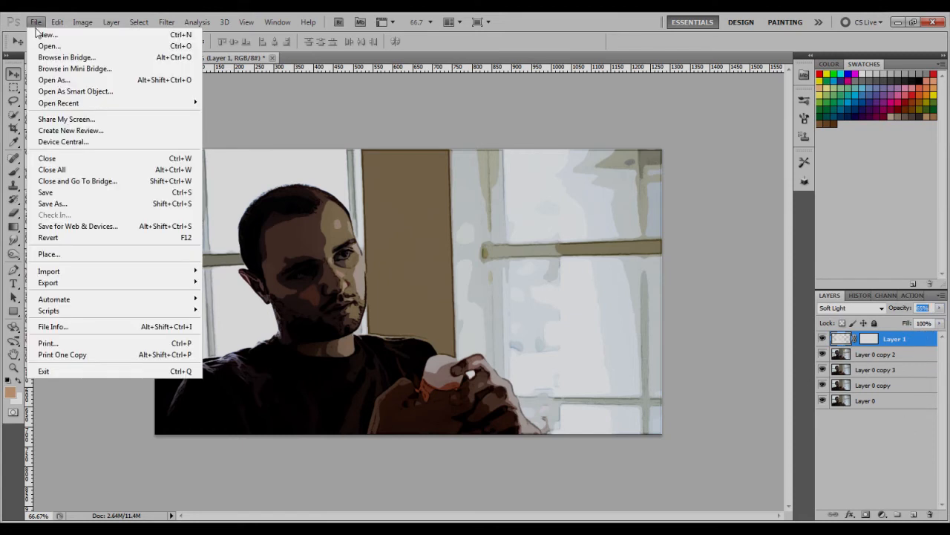
{"action": "left_click", "coordinate": [69, 205]}
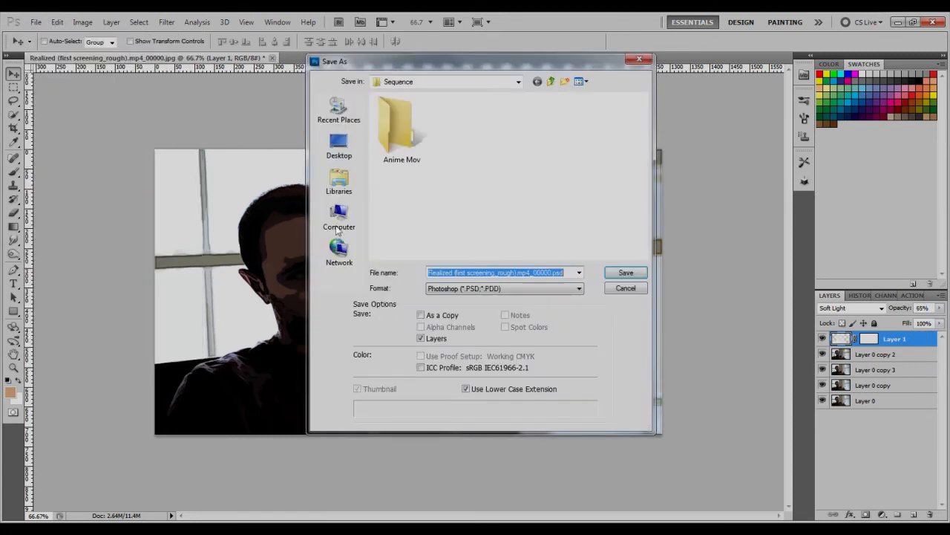
{"action": "left_click", "coordinate": [393, 122]}
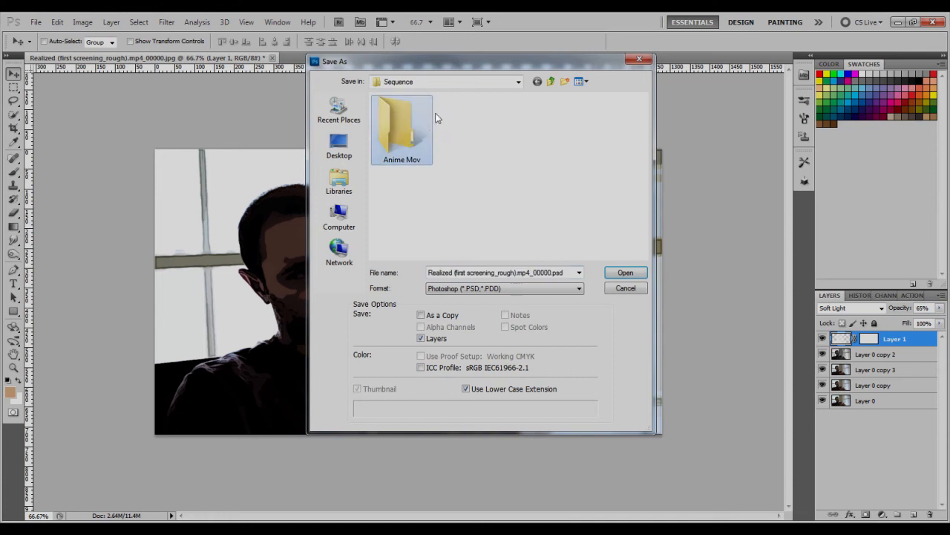
{"action": "double_click", "coordinate": [407, 129]}
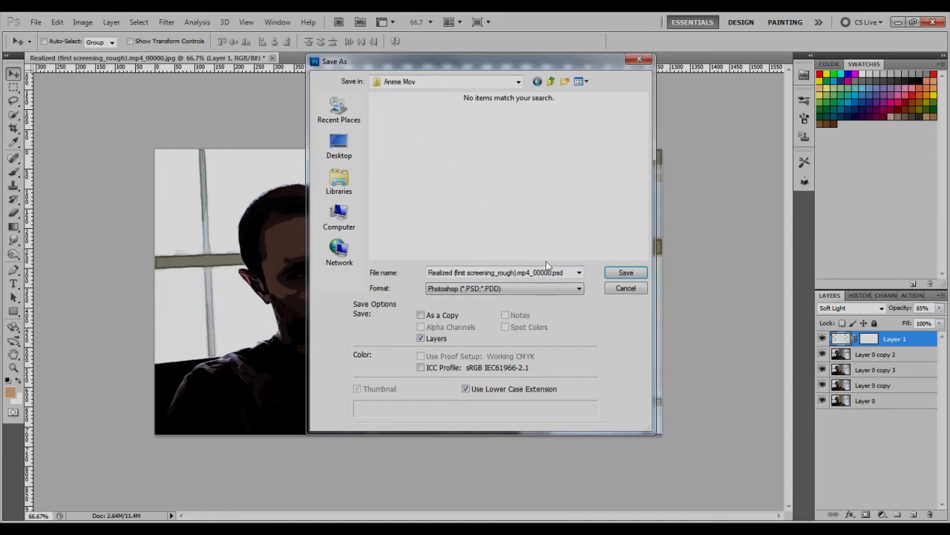
{"action": "left_click", "coordinate": [543, 288]}
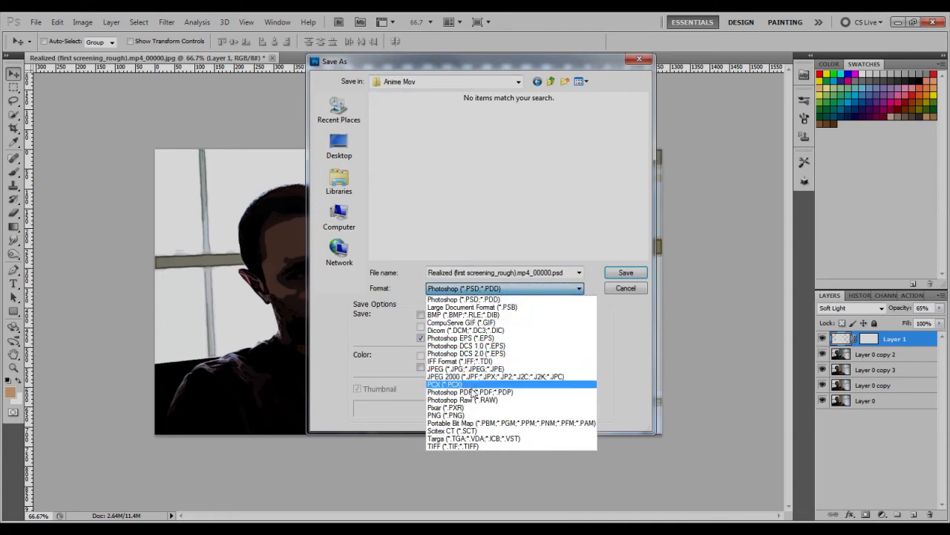
{"action": "left_click", "coordinate": [469, 415]}
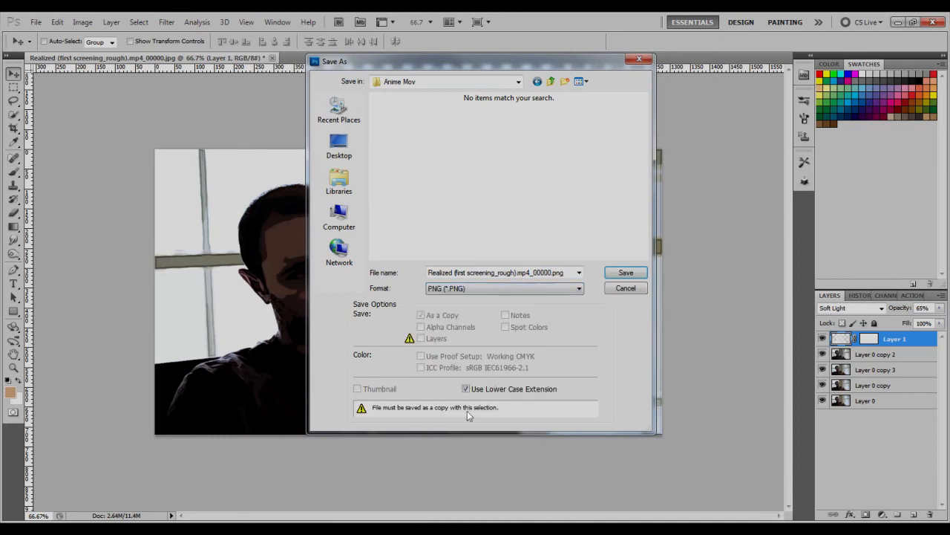
{"action": "left_click", "coordinate": [616, 274]}
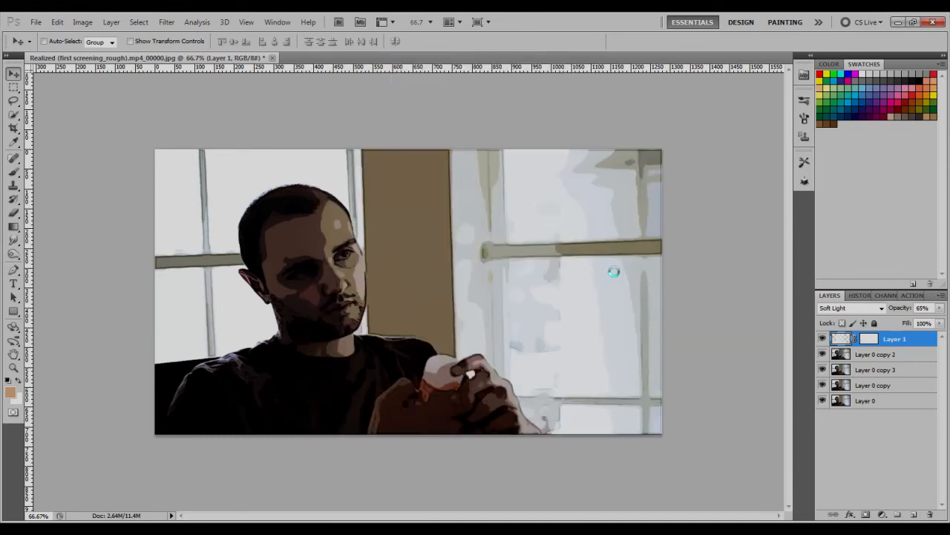
{"action": "left_click", "coordinate": [528, 191]}
Stop recording the action.
{"action": "left_click", "coordinate": [918, 298]}
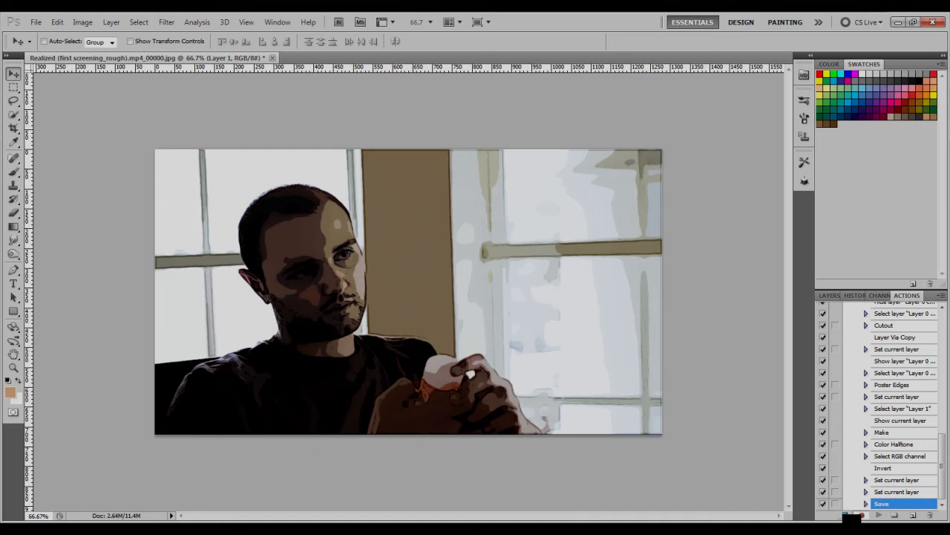
{"action": "left_click", "coordinate": [844, 514]}
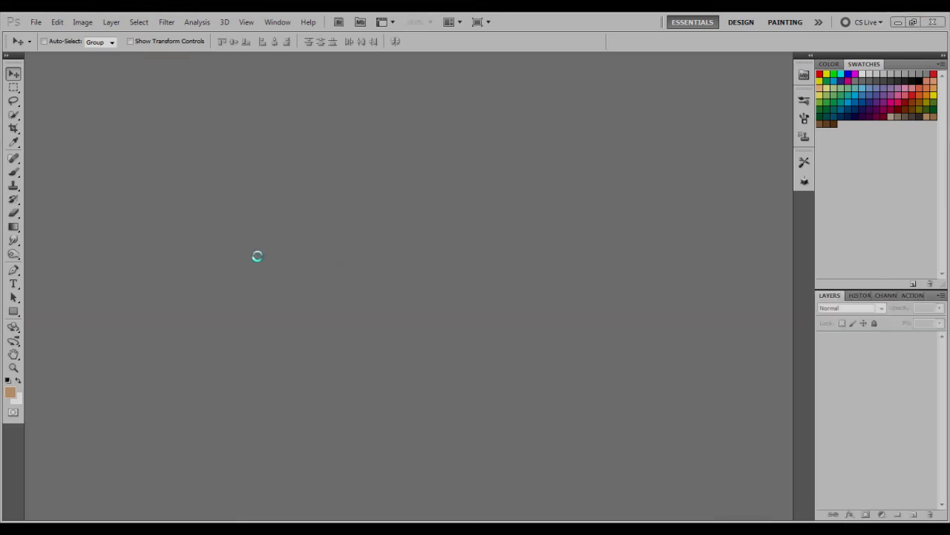
Start a Batch automation and choose the Animation Effect action from the Default Actions set.
{"action": "left_click", "coordinate": [35, 22]}
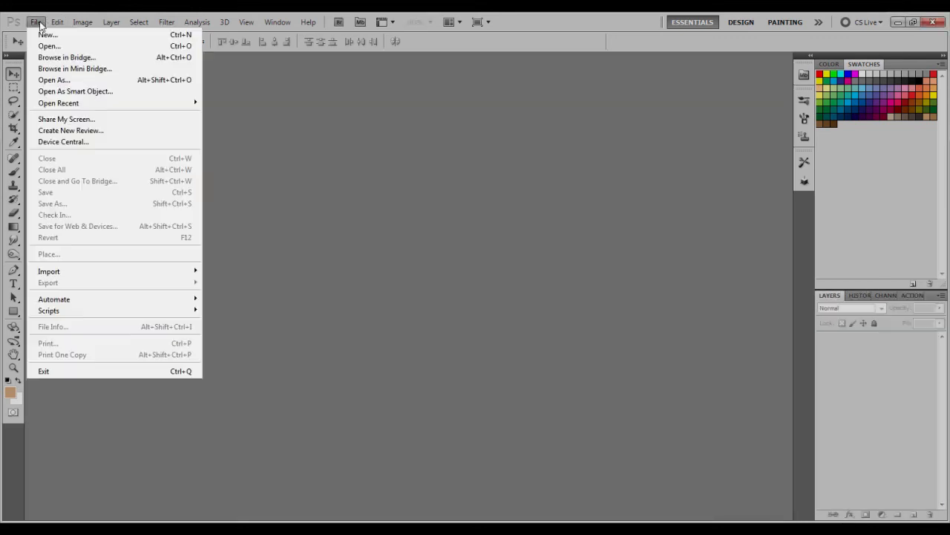
{"action": "mouse_move", "coordinate": [92, 299]}
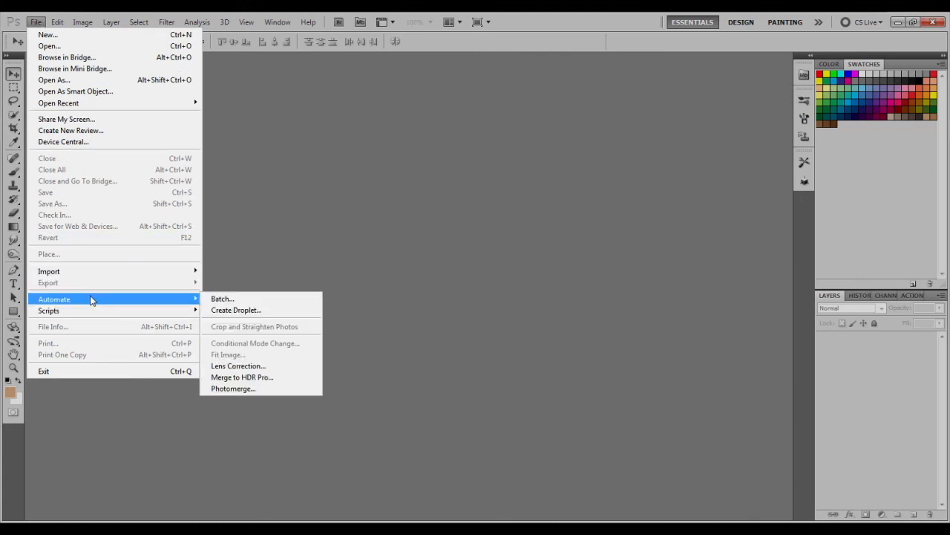
{"action": "left_click", "coordinate": [276, 298]}
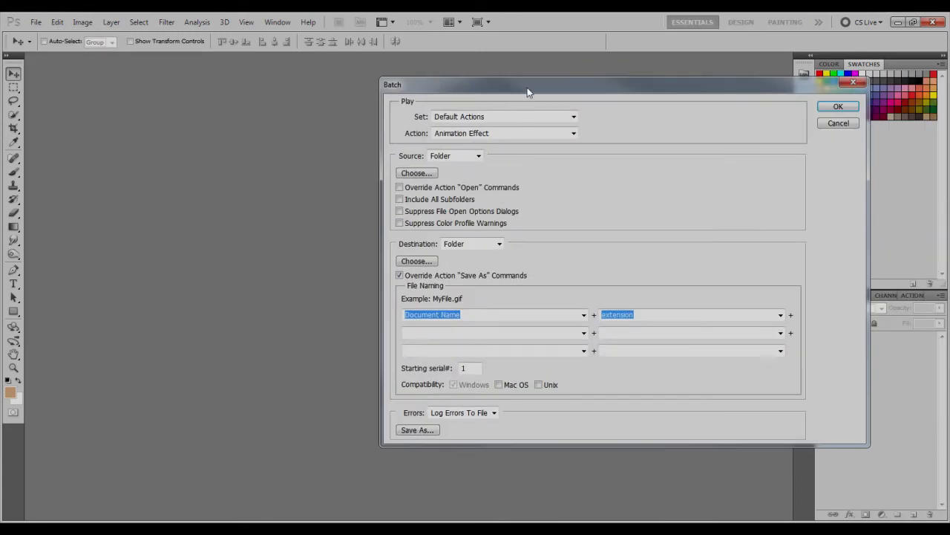
{"action": "left_click_drag", "start_coordinate": [528, 91], "coordinate": [452, 91]}
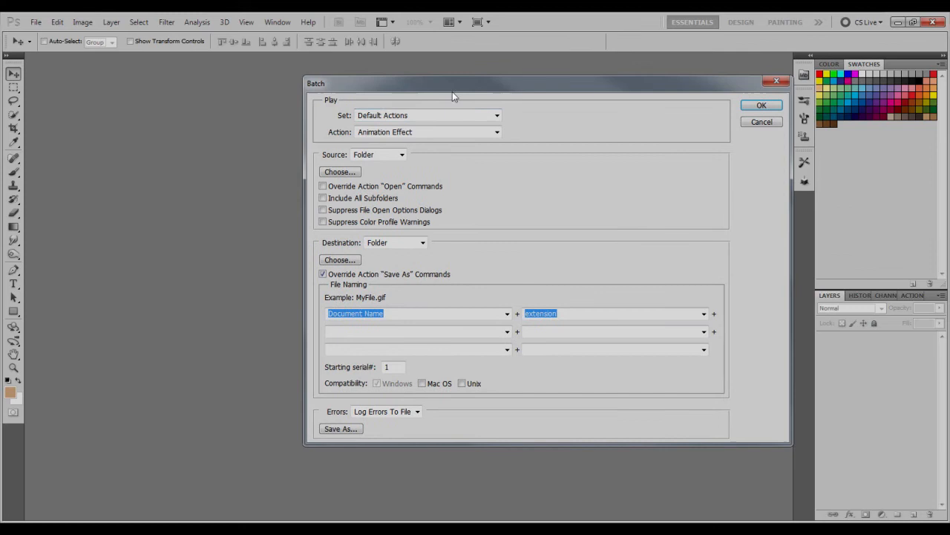
{"action": "left_click", "coordinate": [493, 132]}
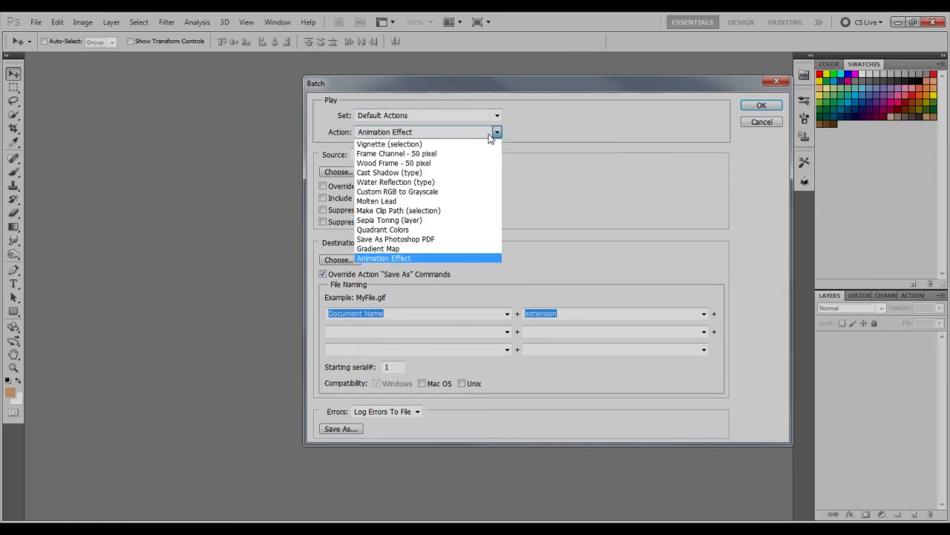
{"action": "left_click", "coordinate": [393, 258]}
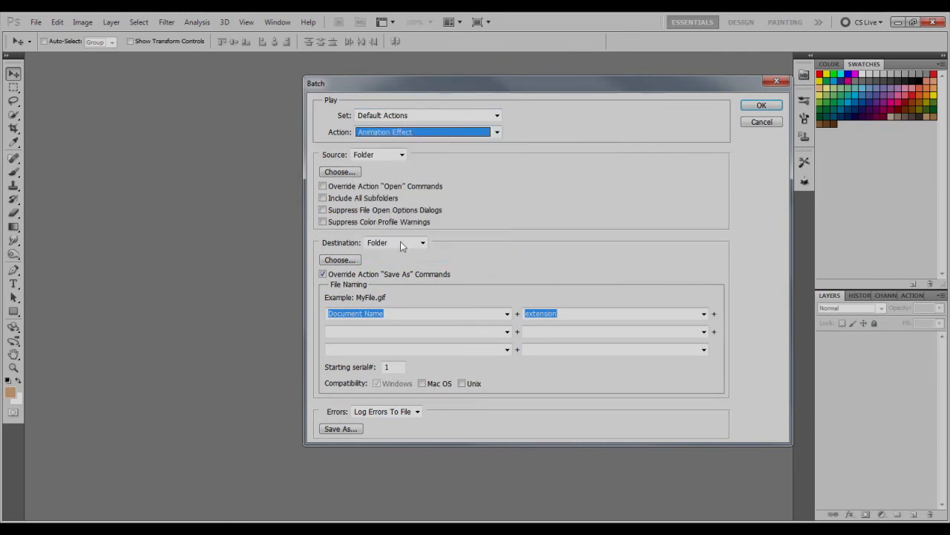
Set the batch source to the Sequence folder on the desktop and enable Override Action "Open" Commands, accepting the notice.
{"action": "left_click", "coordinate": [402, 154]}
{"action": "left_click", "coordinate": [368, 164]}
{"action": "left_click", "coordinate": [346, 175]}
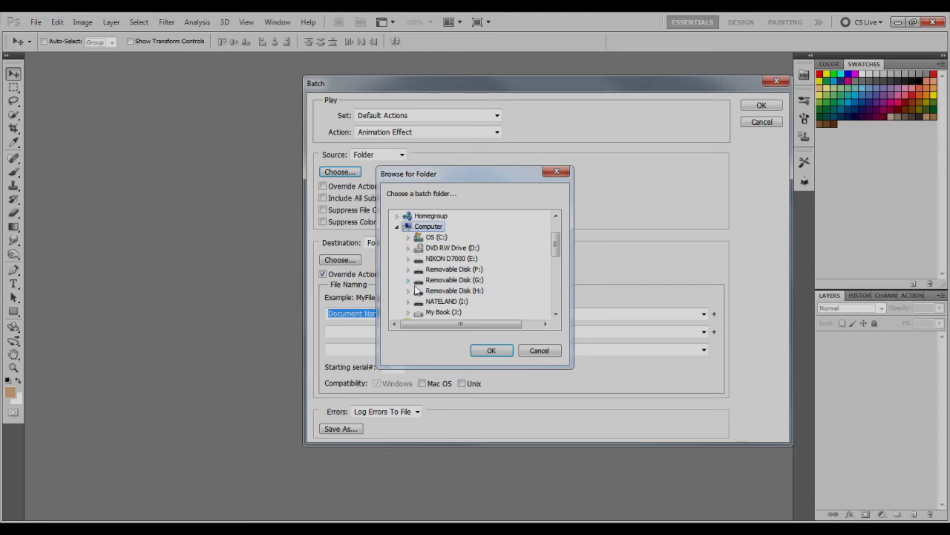
{"action": "scroll", "coordinate": [424, 289], "scroll_direction": "down", "scroll_amount": 8}
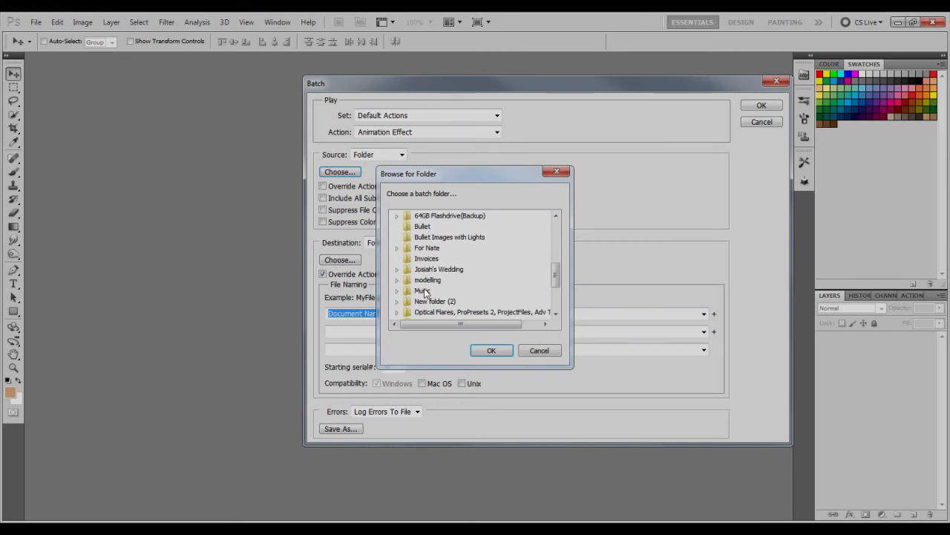
{"action": "scroll", "coordinate": [424, 292], "scroll_direction": "down", "scroll_amount": 1}
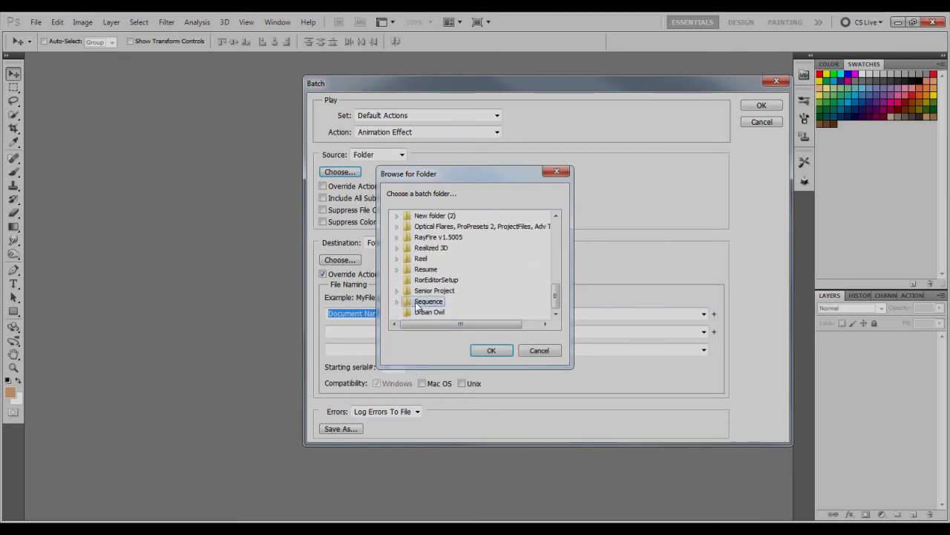
{"action": "left_click", "coordinate": [492, 350]}
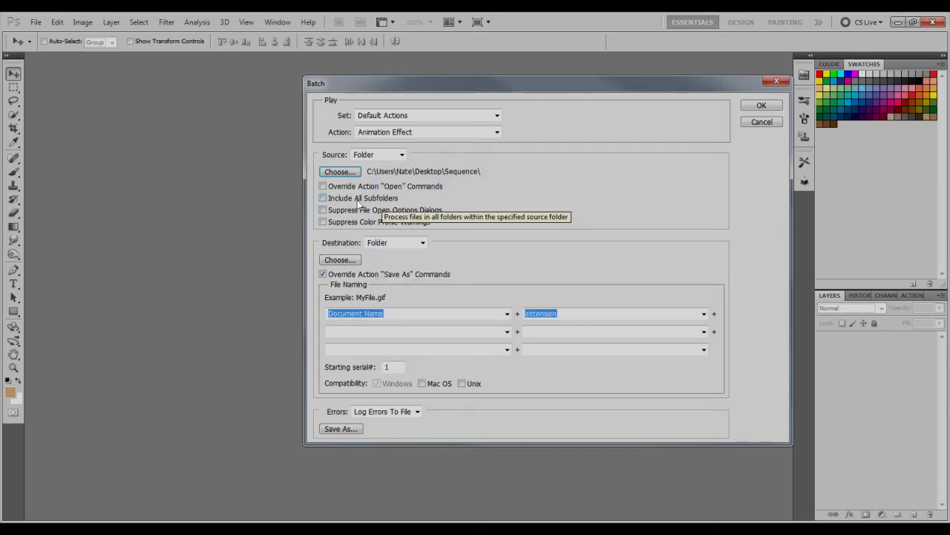
{"action": "left_click", "coordinate": [323, 187]}
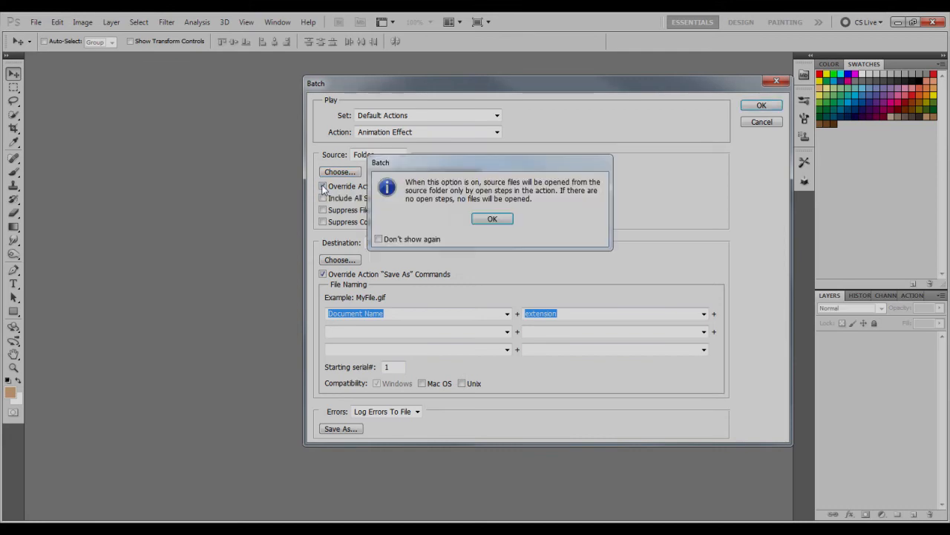
{"action": "left_click", "coordinate": [481, 221]}
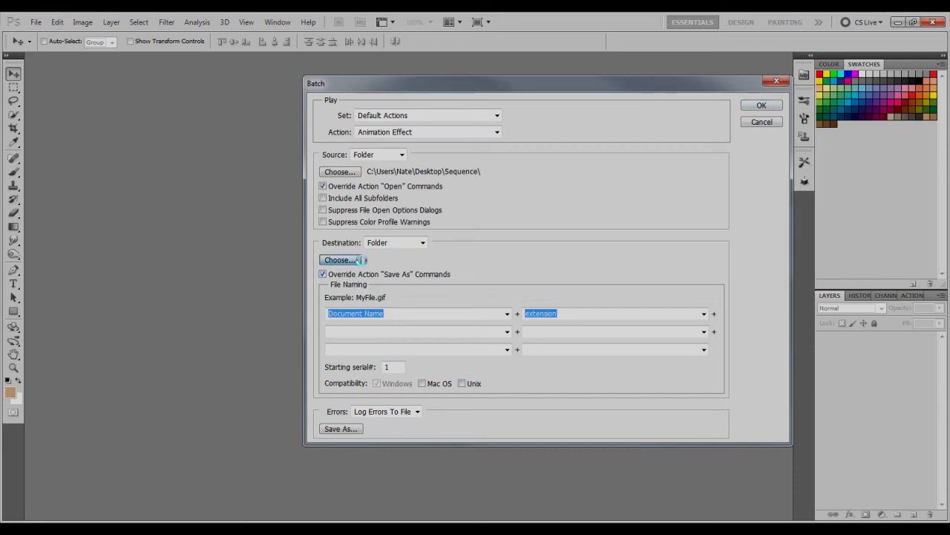
Set the batch destination to the Anime Mov folder inside the Sequence folder.
{"action": "left_click", "coordinate": [340, 260]}
{"action": "left_click_drag", "start_coordinate": [555, 239], "coordinate": [555, 282]}
{"action": "left_click", "coordinate": [398, 279]}
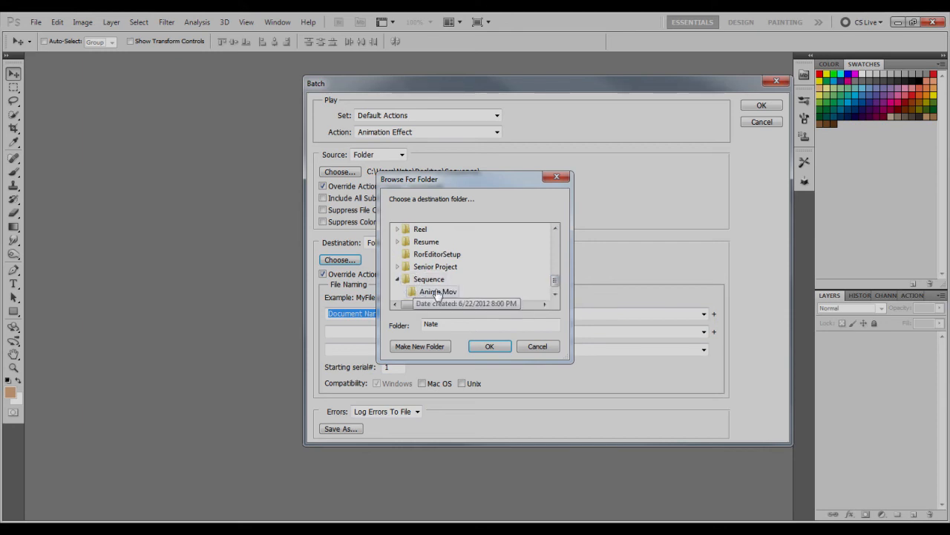
{"action": "left_click", "coordinate": [436, 292]}
{"action": "left_click", "coordinate": [490, 346]}
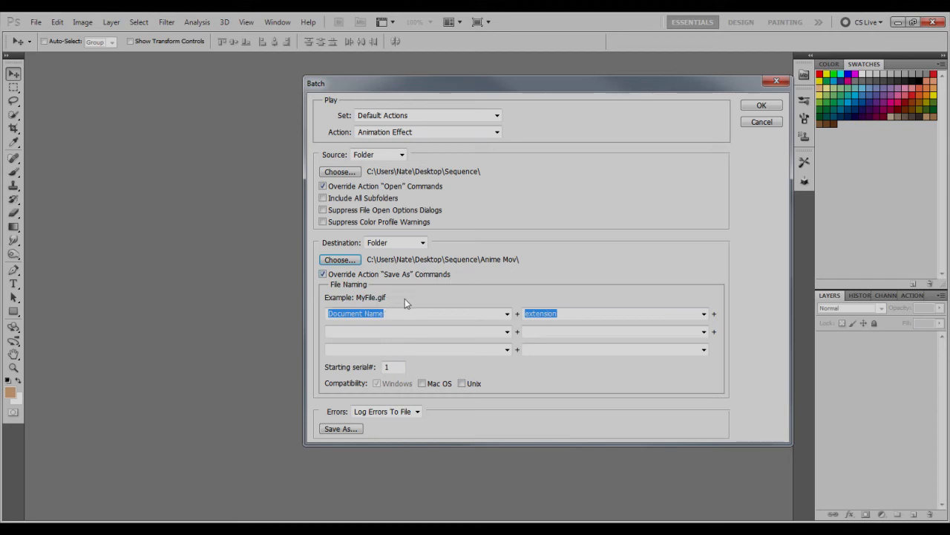
Switch the batch error handling to Stop For Errors and back to Log Errors To File.
{"action": "left_click", "coordinate": [417, 412]}
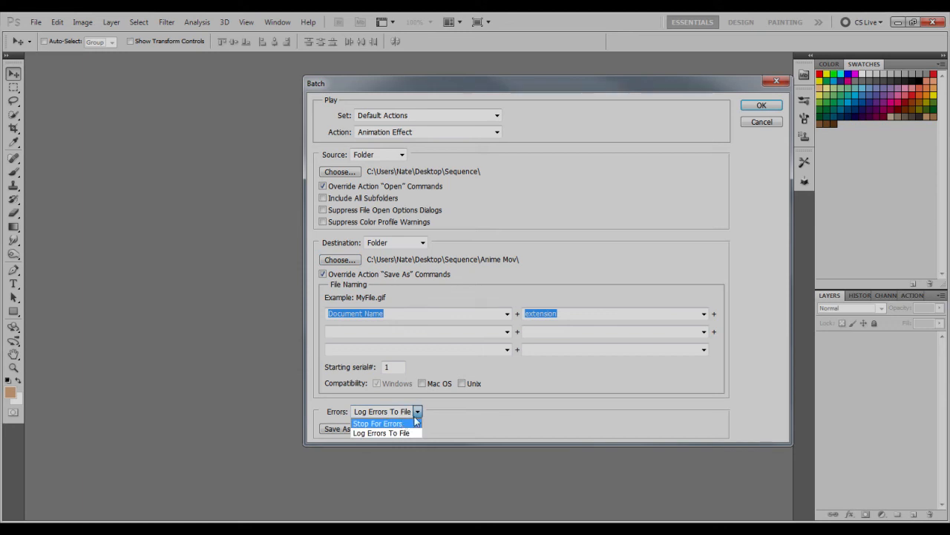
{"action": "left_click", "coordinate": [407, 433]}
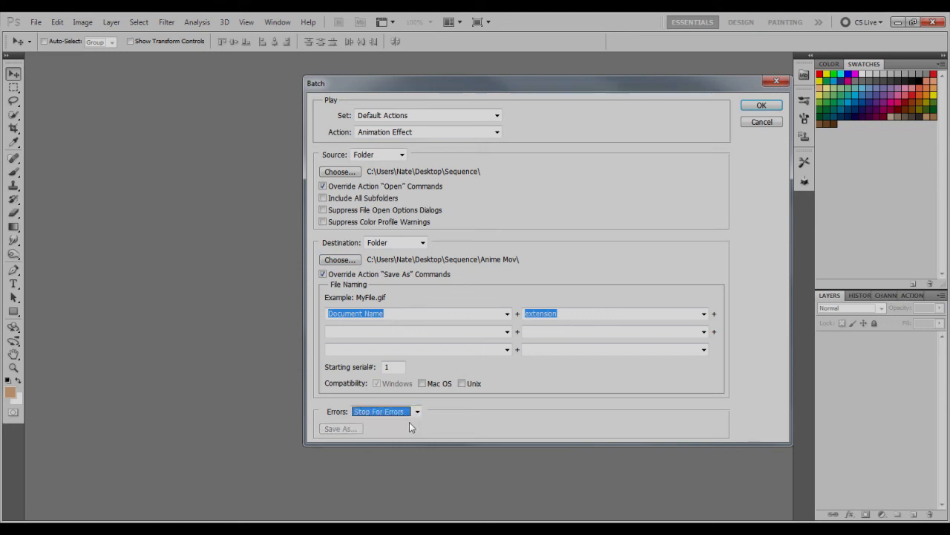
{"action": "left_click", "coordinate": [410, 415]}
{"action": "left_click", "coordinate": [399, 433]}
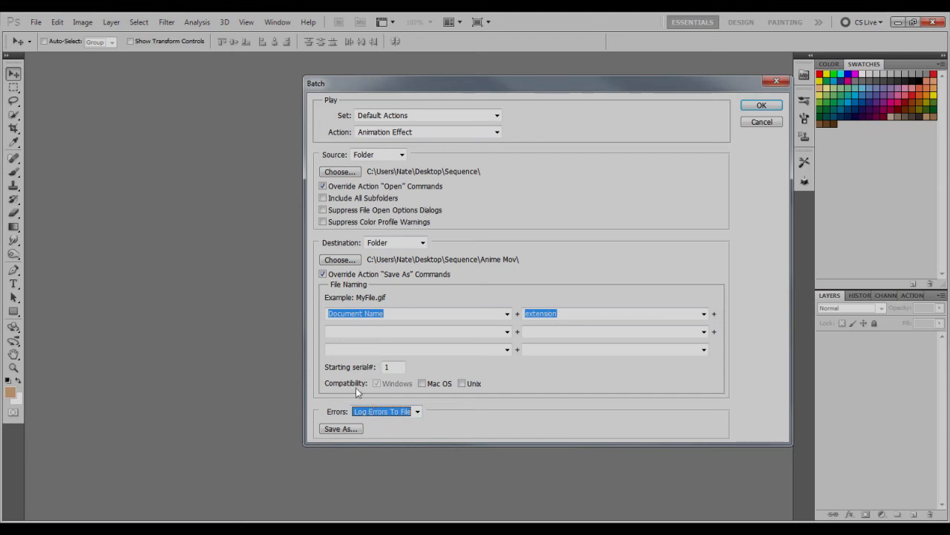
Save the error log as Untitled.txt in a new Errors folder inside the desktop Sequence folder, and run the batch.
{"action": "left_click", "coordinate": [351, 430]}
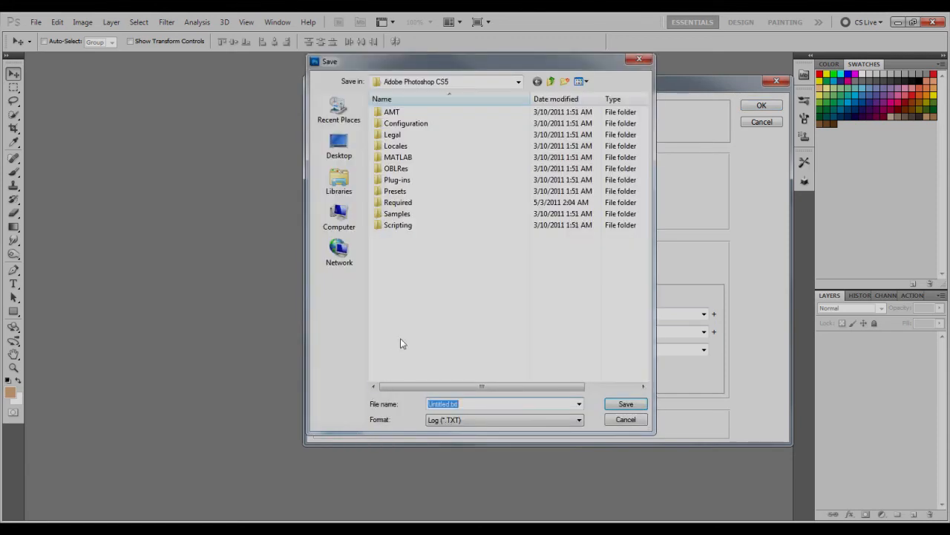
{"action": "left_click", "coordinate": [347, 152]}
{"action": "left_click", "coordinate": [438, 235]}
{"action": "scroll", "coordinate": [438, 238], "scroll_direction": "down", "scroll_amount": 3}
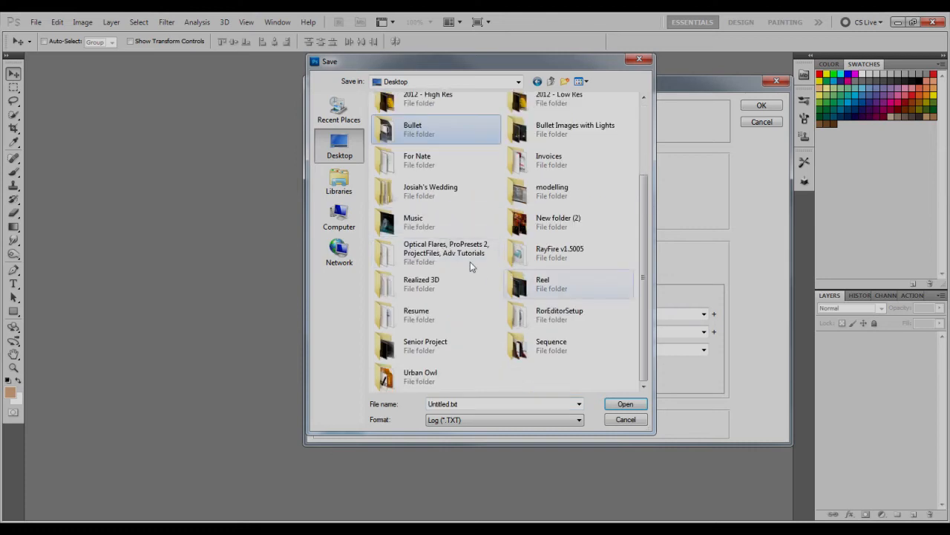
{"action": "double_click", "coordinate": [550, 344]}
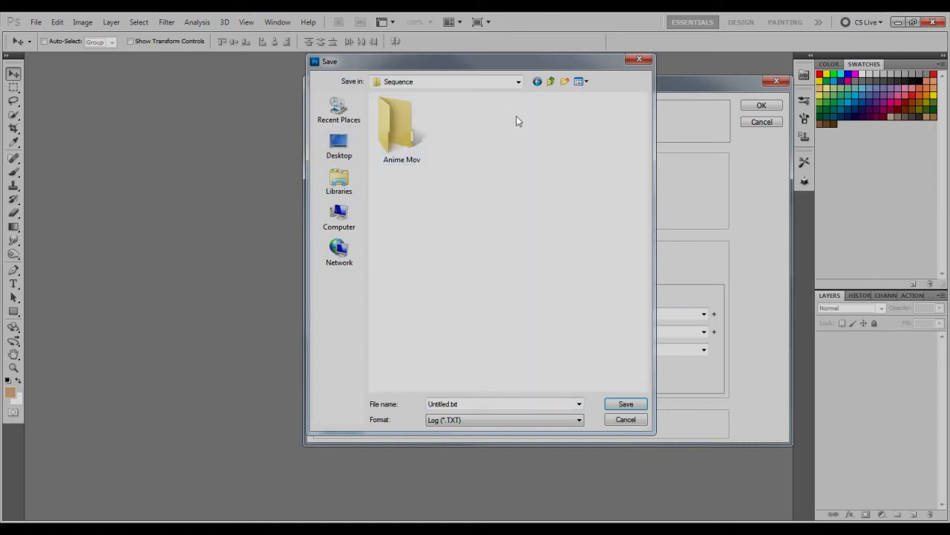
{"action": "left_click", "coordinate": [564, 82]}
{"action": "type", "text": "Errors"}
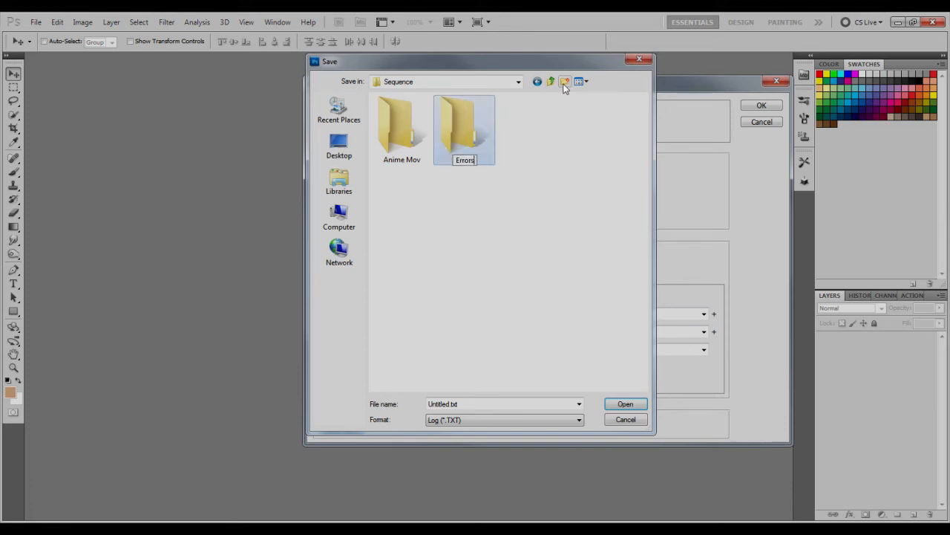
{"action": "key", "text": "Return"}
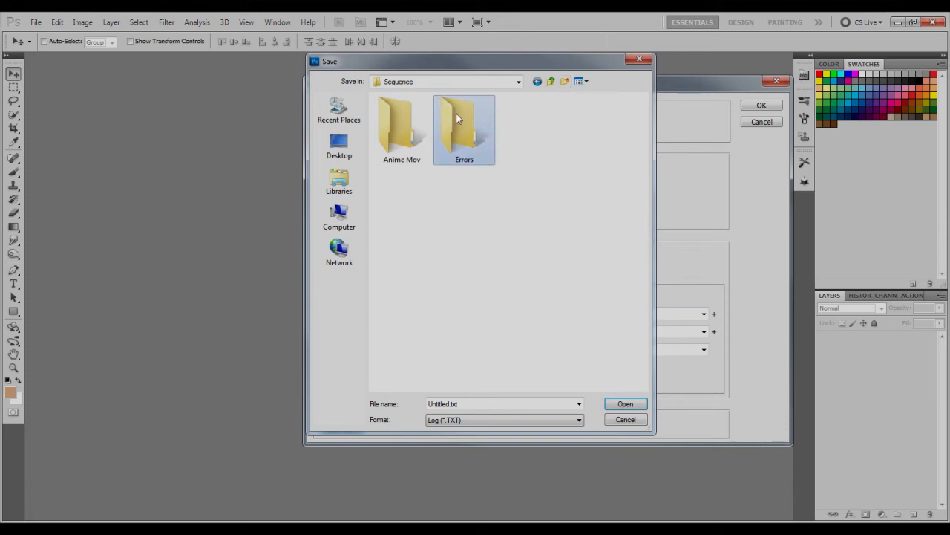
{"action": "double_click", "coordinate": [481, 101]}
{"action": "key", "text": "Return"}
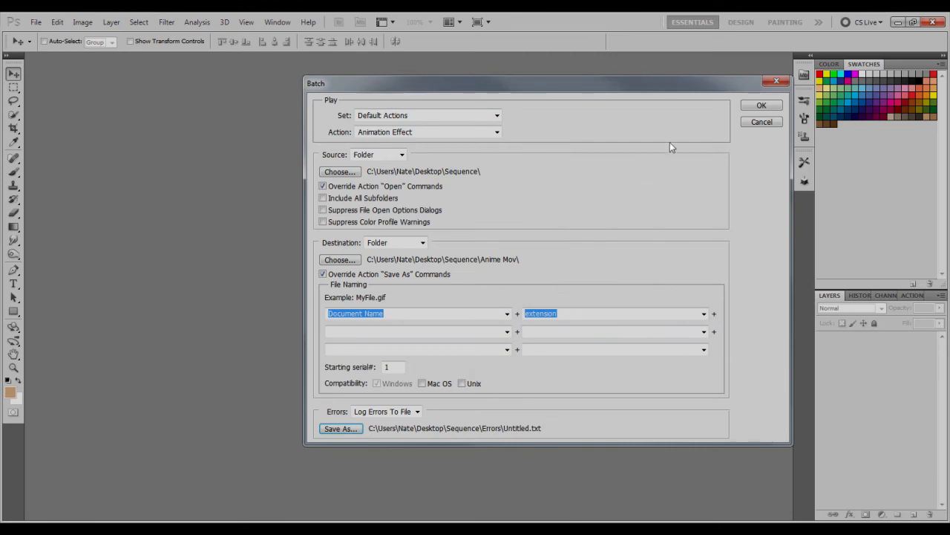
{"action": "left_click", "coordinate": [741, 108]}
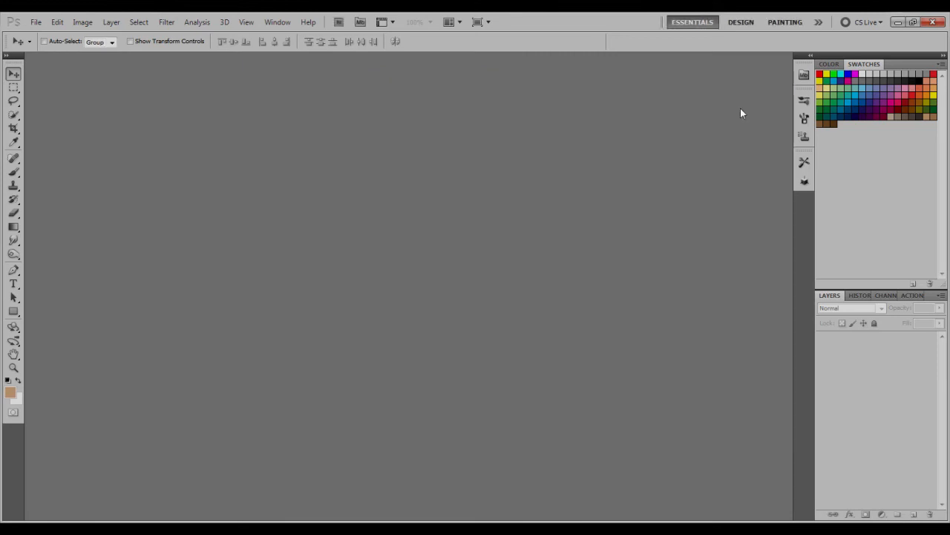
Reopen the Batch automation and disable Override Action "Open" Commands, keeping Log Errors To File.
{"action": "left_click", "coordinate": [36, 21]}
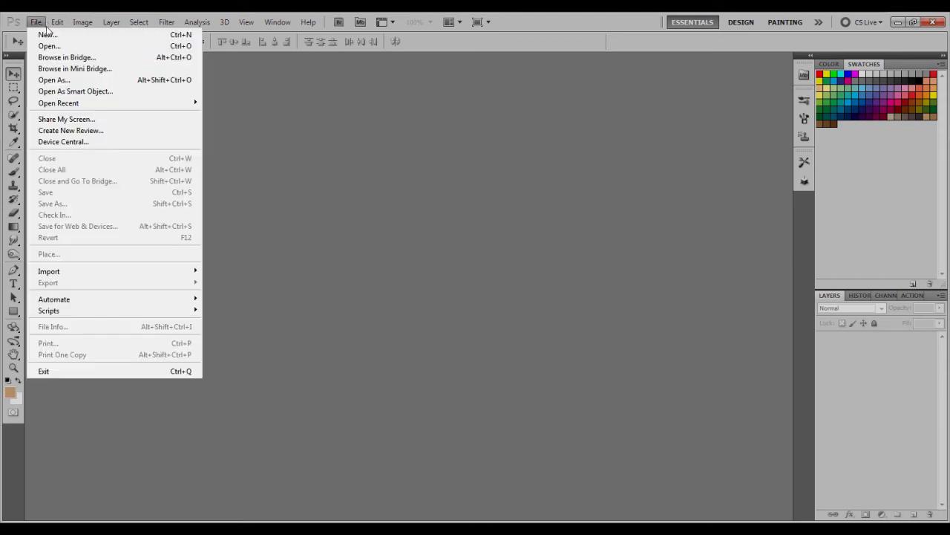
{"action": "mouse_move", "coordinate": [81, 294]}
{"action": "left_click", "coordinate": [260, 301]}
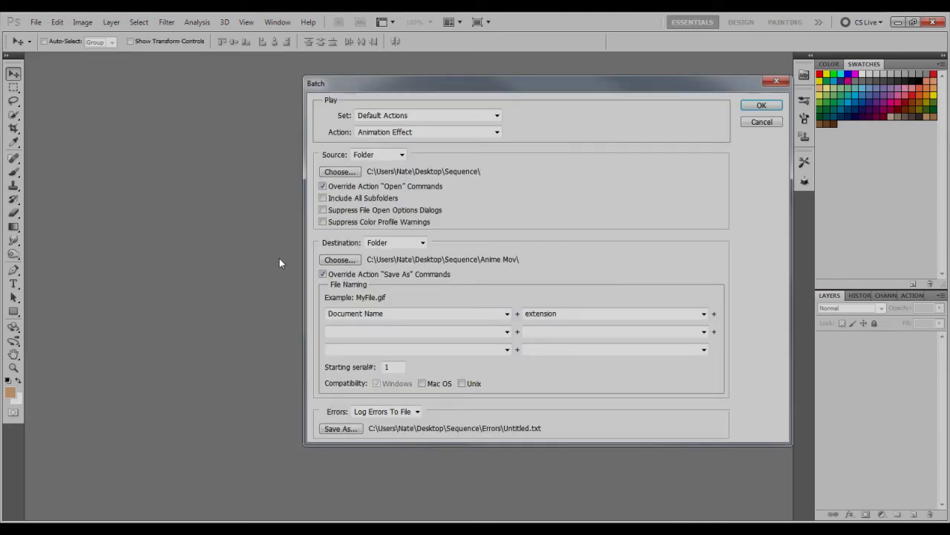
{"action": "left_click", "coordinate": [323, 186]}
{"action": "left_click", "coordinate": [408, 413]}
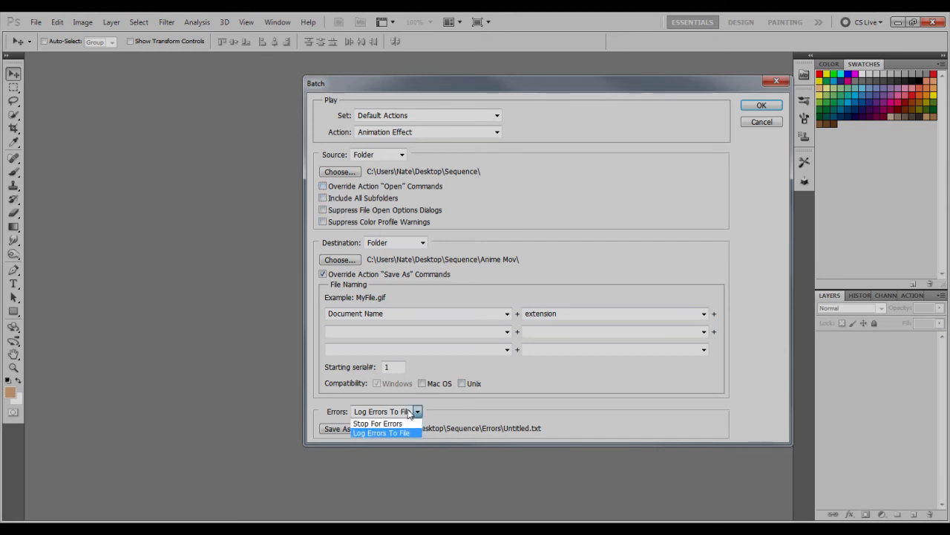
{"action": "left_click", "coordinate": [418, 412]}
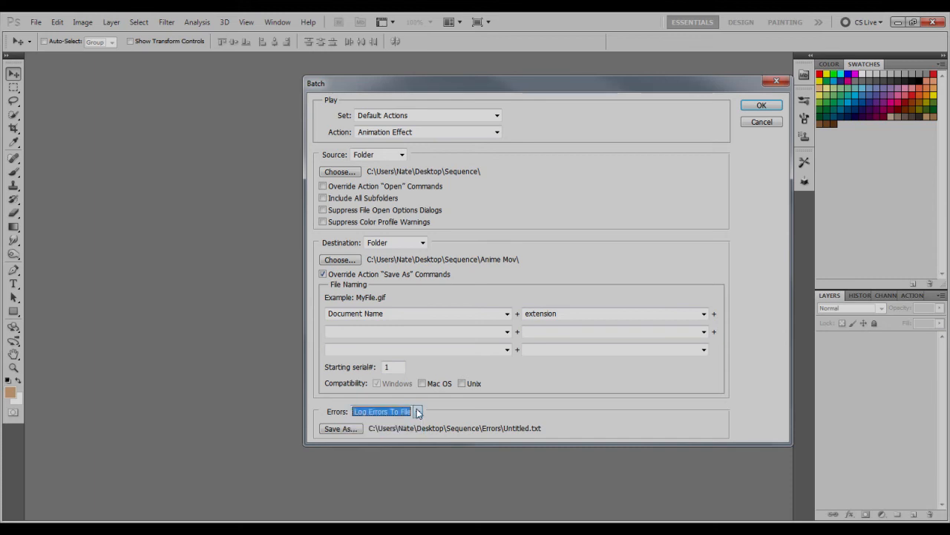
Reselect the Default Actions set and the Animation Effect action, and run the batch.
{"action": "left_click", "coordinate": [485, 117]}
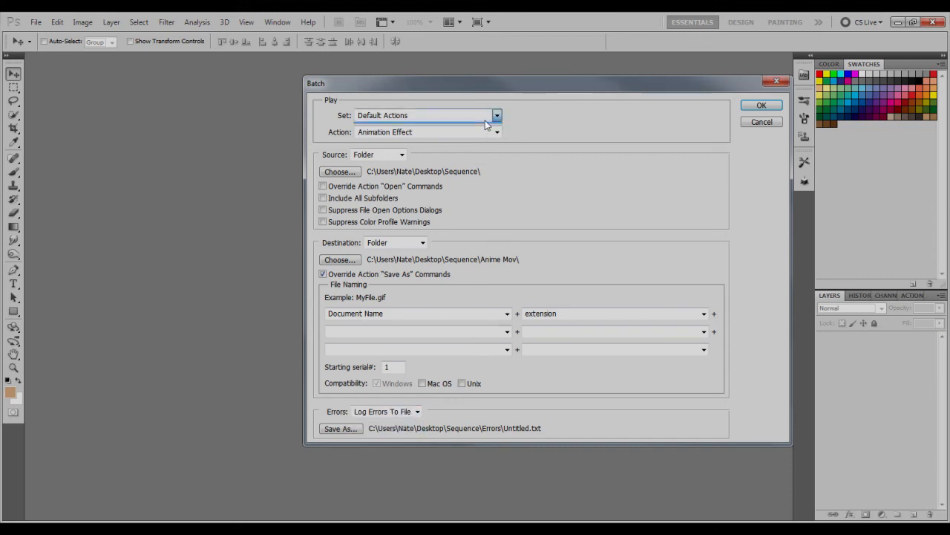
{"action": "left_click", "coordinate": [487, 124]}
{"action": "left_click", "coordinate": [487, 133]}
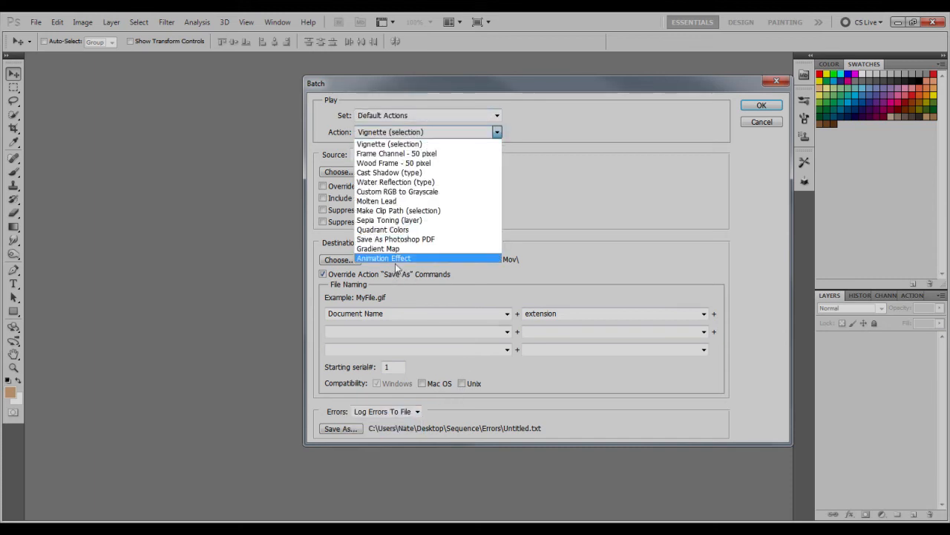
{"action": "left_click", "coordinate": [415, 258]}
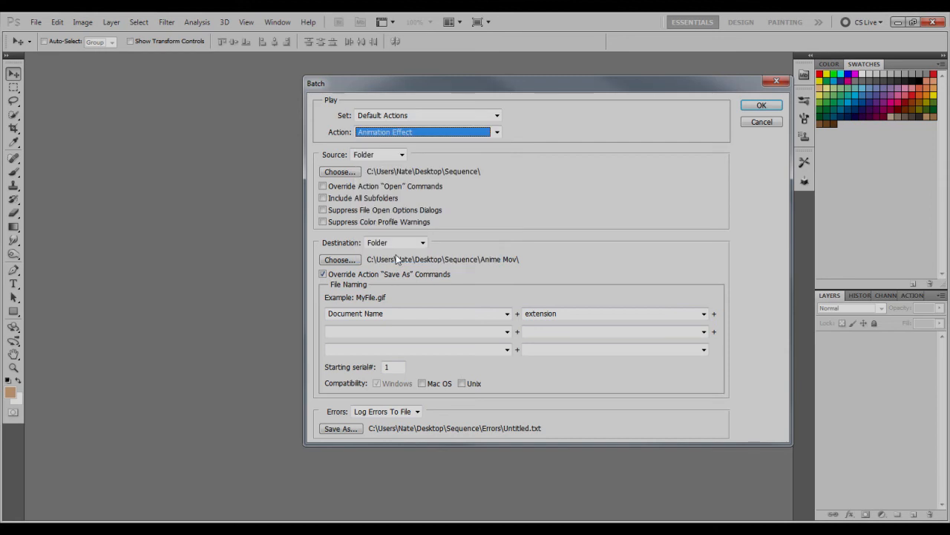
{"action": "left_click", "coordinate": [765, 108]}
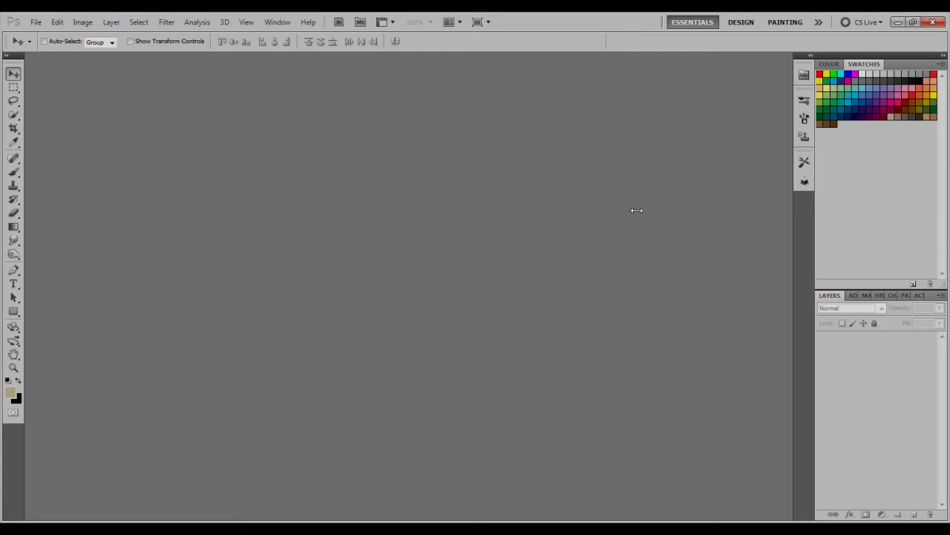
Review the recorded commands of the animation action through to the end of the list.
{"action": "left_click", "coordinate": [920, 296]}
{"action": "scroll", "coordinate": [891, 348], "scroll_direction": "down", "scroll_amount": 5}
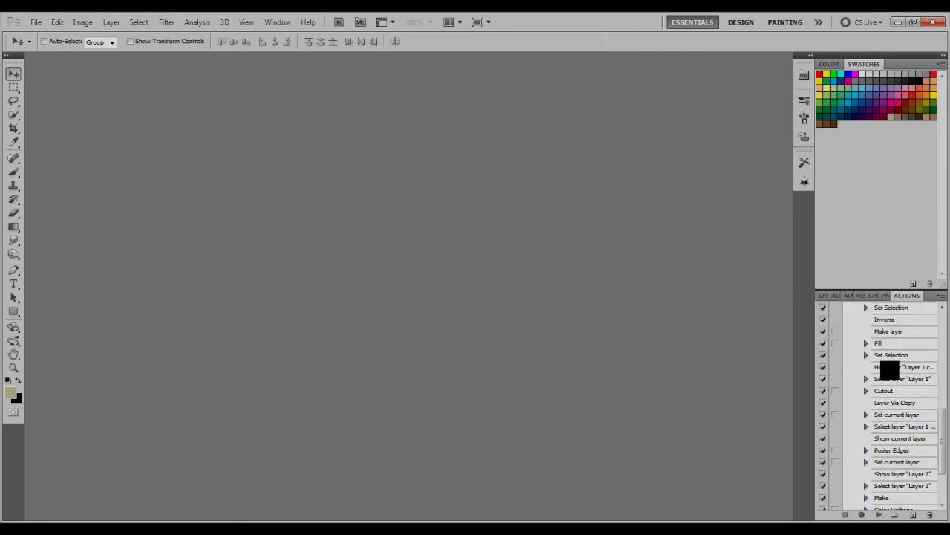
{"action": "scroll", "coordinate": [892, 347], "scroll_direction": "down", "scroll_amount": 3}
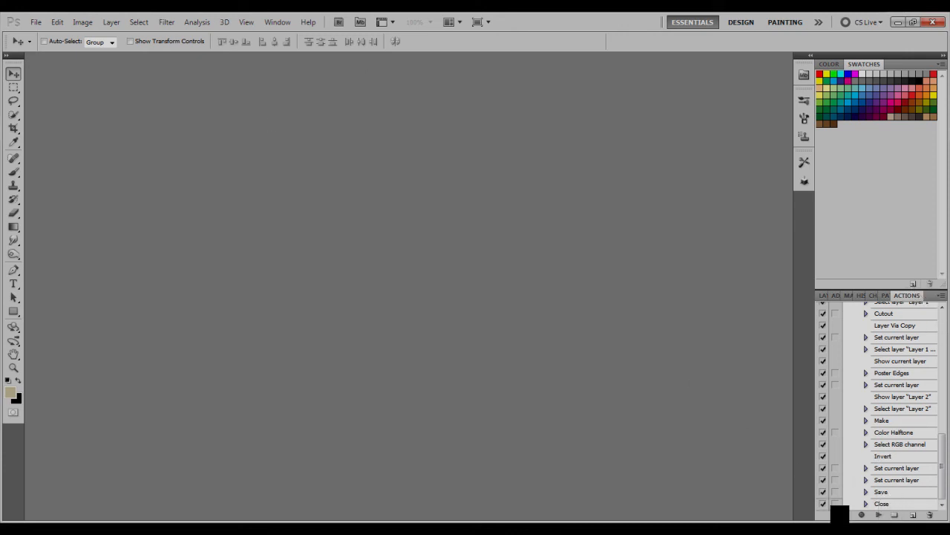
{"action": "left_click", "coordinate": [823, 296]}
Open the Batch automation to review its action, source, destination and error settings, and close it without running.
{"action": "left_click", "coordinate": [35, 22]}
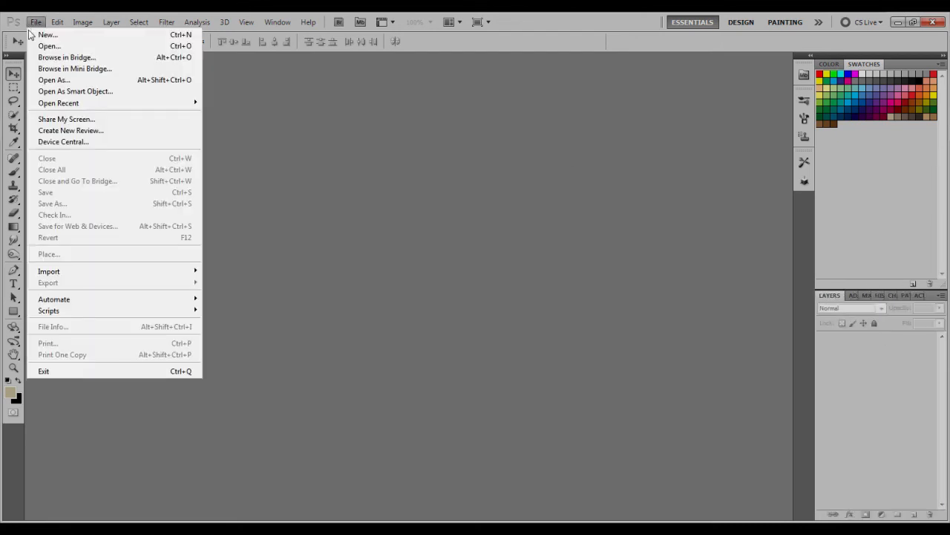
{"action": "mouse_move", "coordinate": [123, 299]}
{"action": "left_click", "coordinate": [260, 301]}
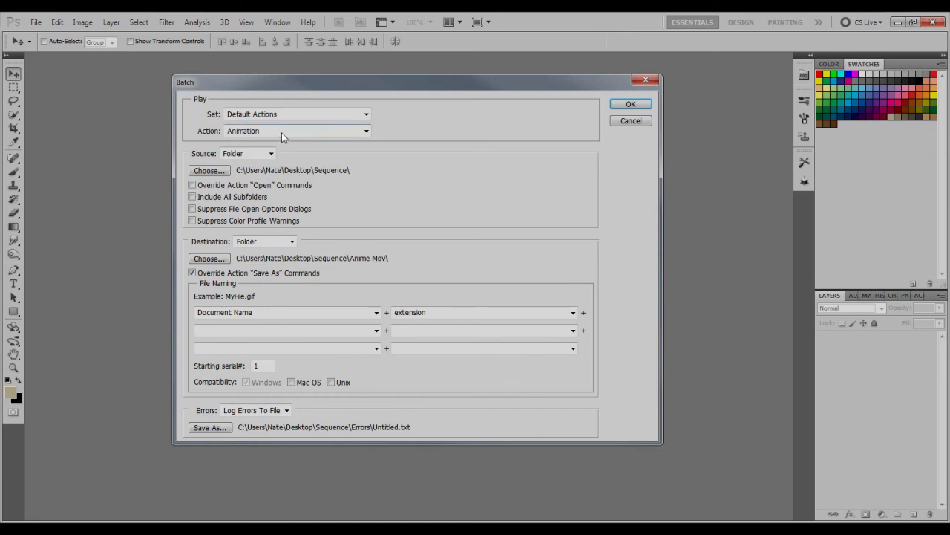
{"action": "left_click", "coordinate": [635, 120]}
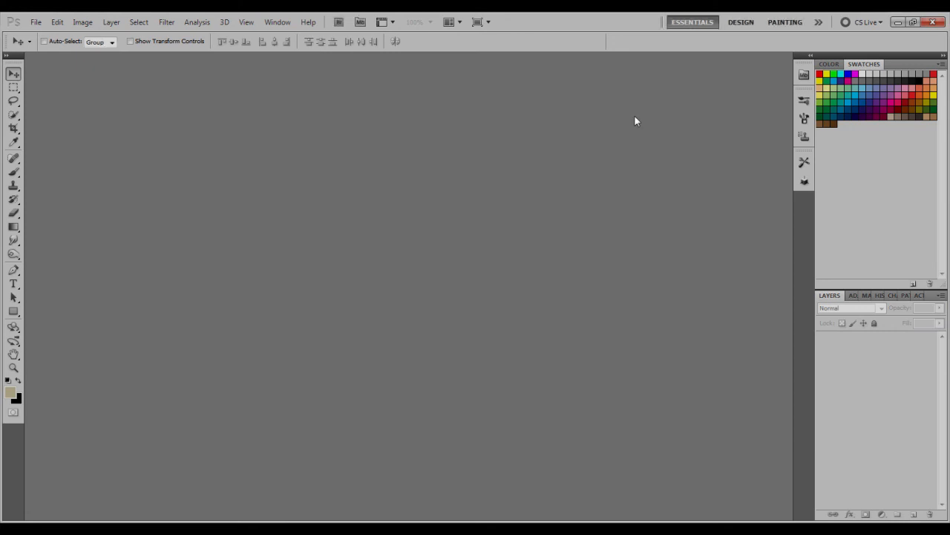
Switch to After Effects, bring up the live video composition's timeline, and start a file import.
{"action": "left_click", "coordinate": [422, 528]}
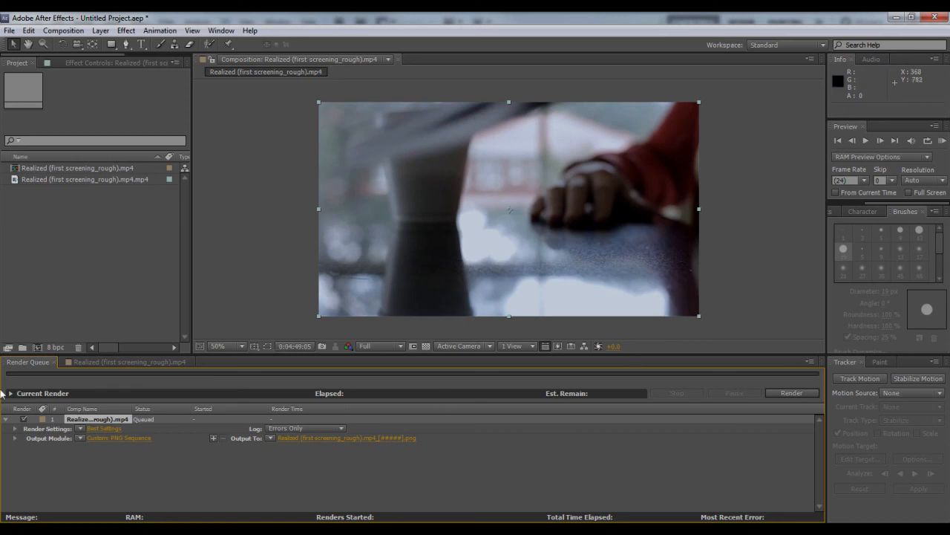
{"action": "left_click", "coordinate": [96, 361]}
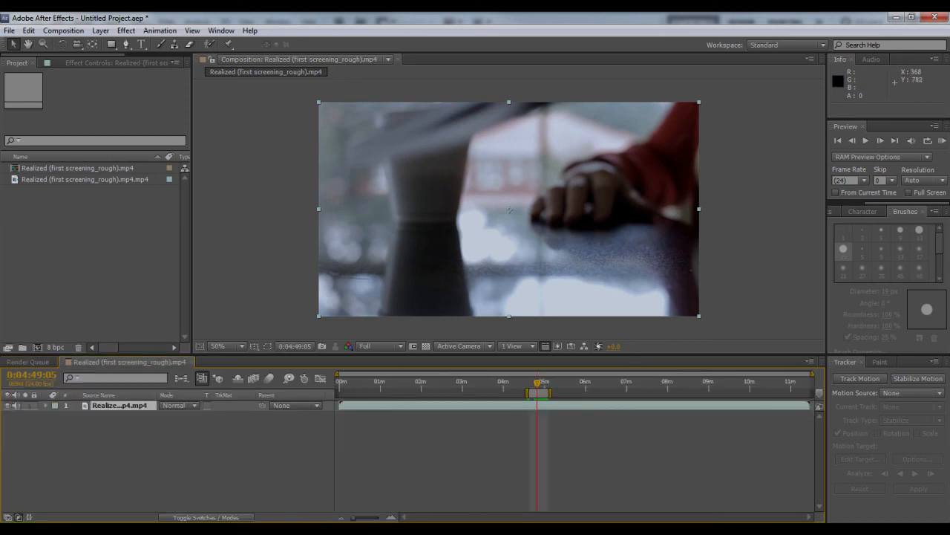
{"action": "left_click", "coordinate": [14, 30]}
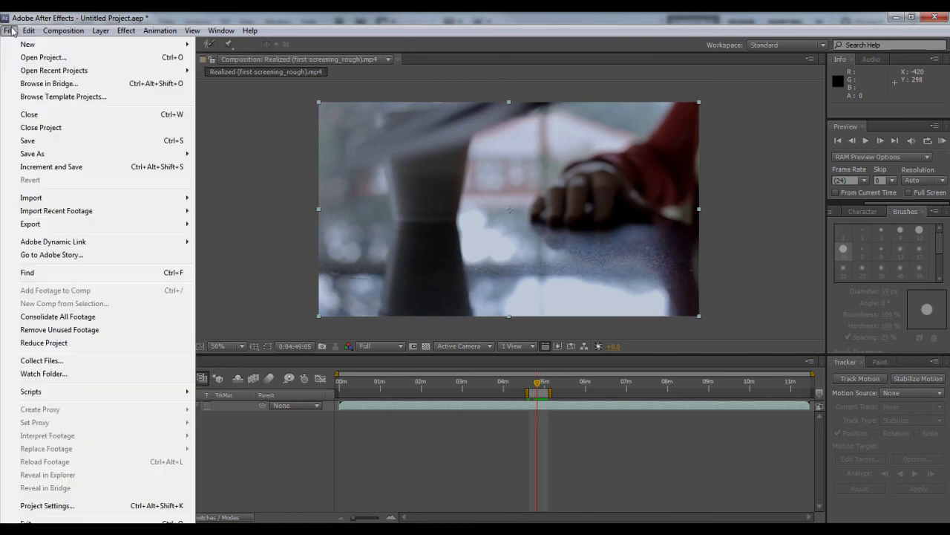
{"action": "mouse_move", "coordinate": [74, 199]}
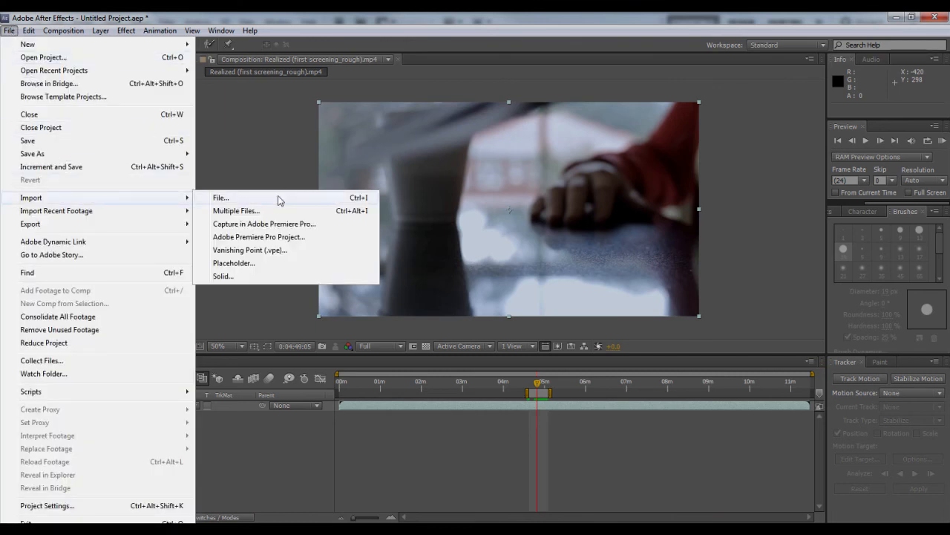
{"action": "left_click", "coordinate": [279, 199]}
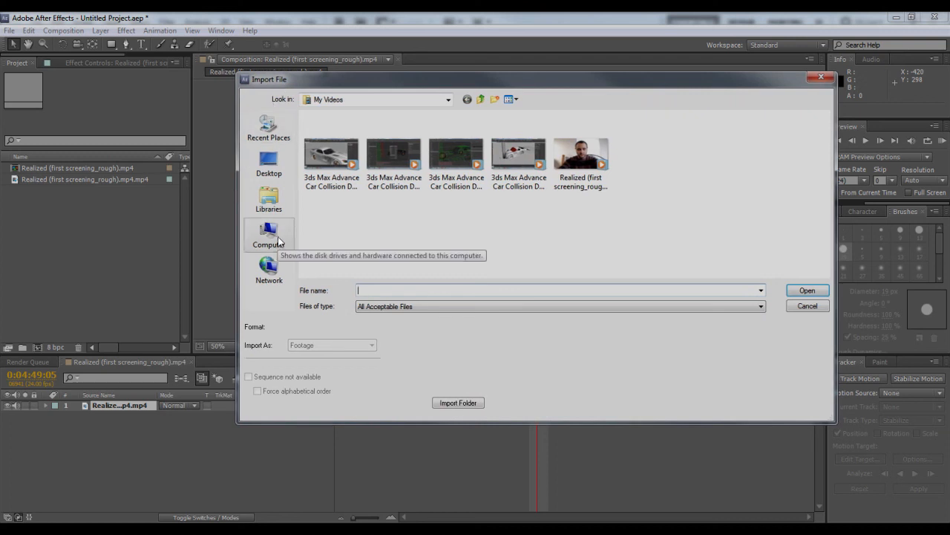
Browse the import location to the Anime Mov folder inside the Desktop's Sequence folder.
{"action": "left_click", "coordinate": [269, 165]}
{"action": "left_click", "coordinate": [475, 250]}
{"action": "scroll", "coordinate": [459, 254], "scroll_direction": "down", "scroll_amount": 3}
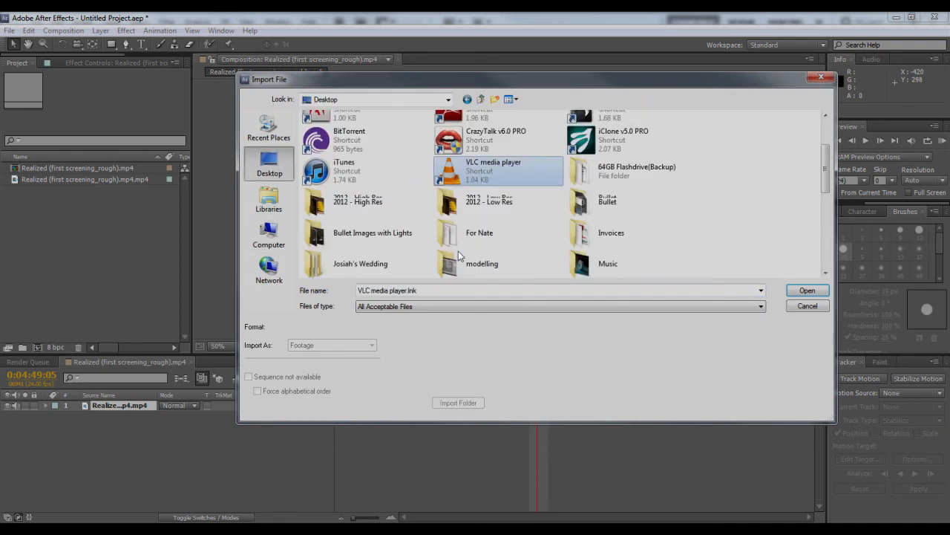
{"action": "scroll", "coordinate": [459, 255], "scroll_direction": "down", "scroll_amount": 1}
{"action": "scroll", "coordinate": [478, 216], "scroll_direction": "up", "scroll_amount": 1}
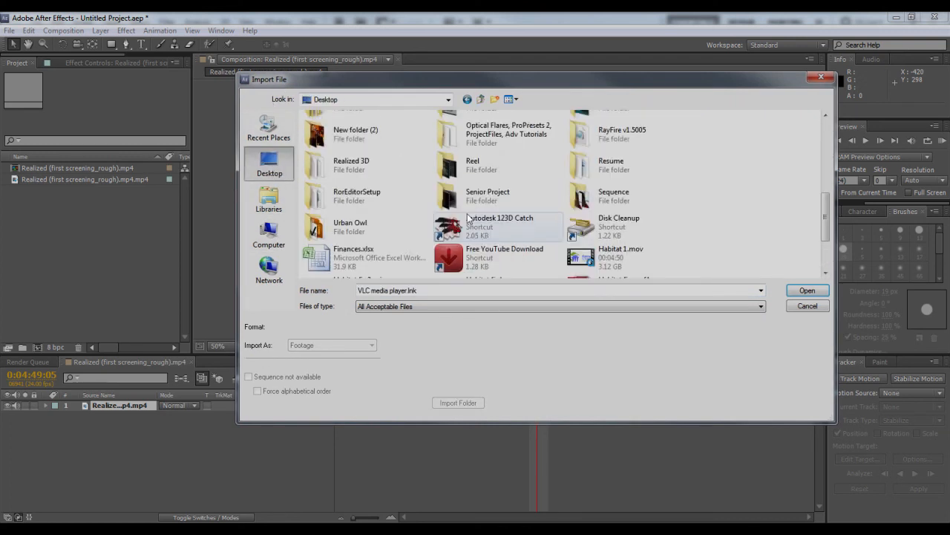
{"action": "double_click", "coordinate": [598, 195]}
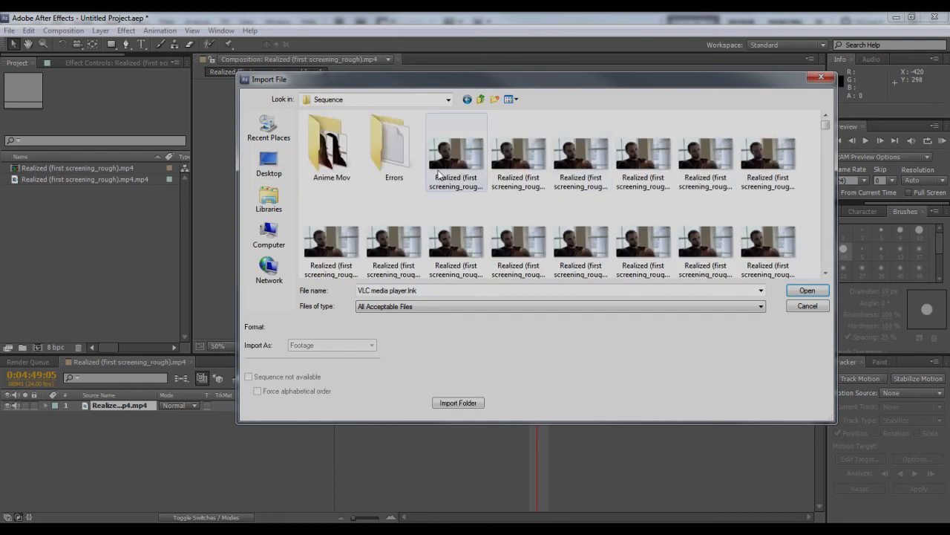
{"action": "double_click", "coordinate": [332, 152]}
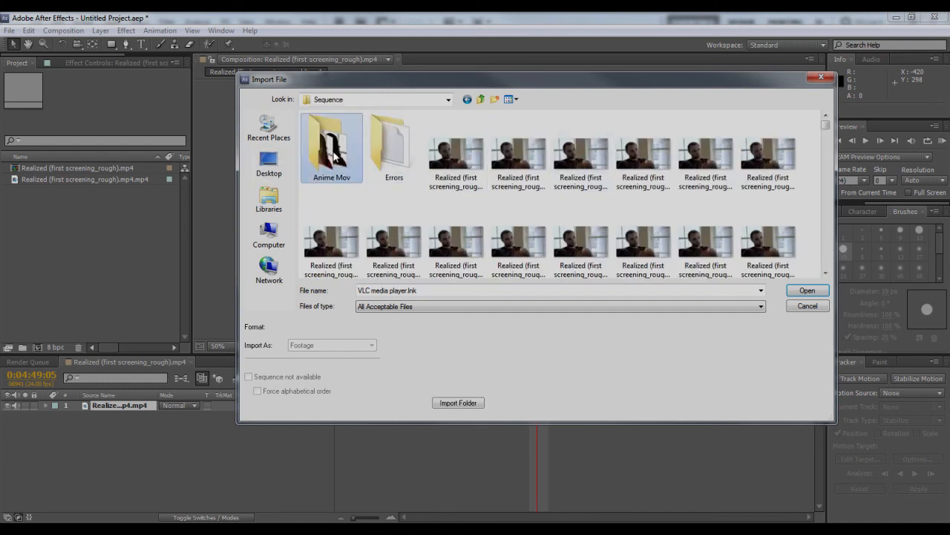
{"action": "left_click", "coordinate": [334, 156]}
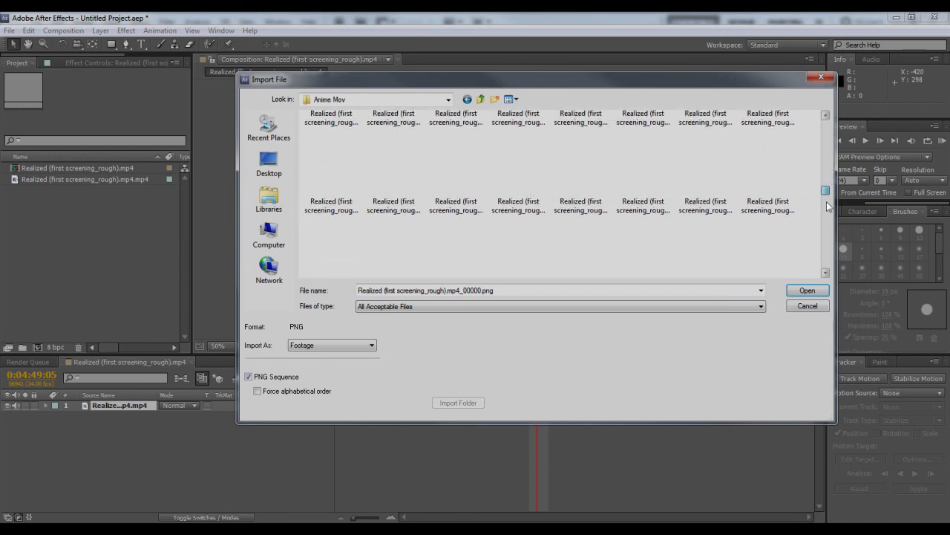
{"action": "left_click_drag", "start_coordinate": [829, 131], "coordinate": [825, 264]}
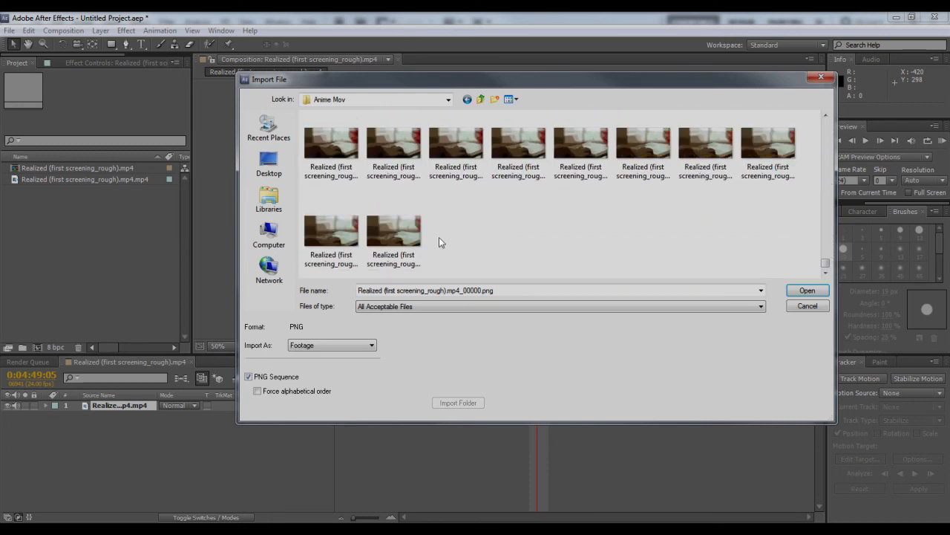
{"action": "left_click", "coordinate": [373, 266], "text": "shift"}
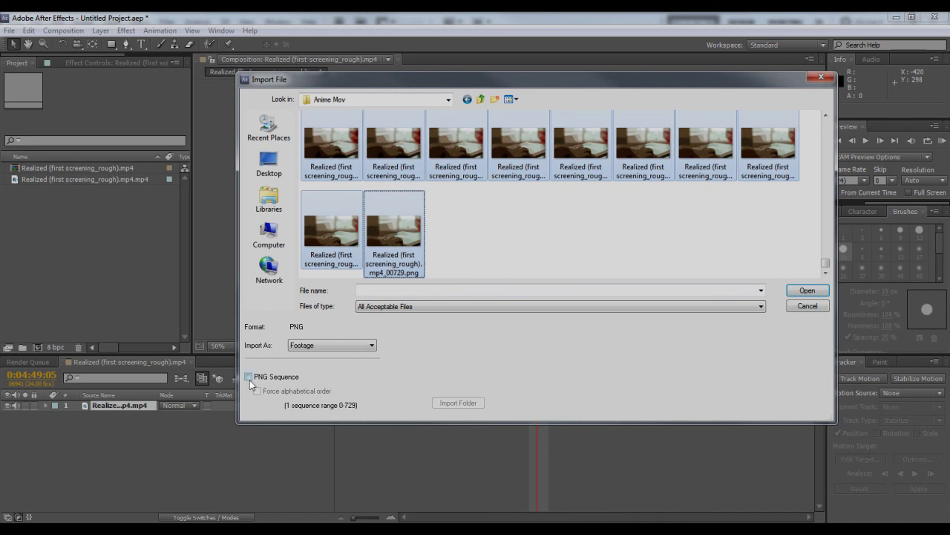
{"action": "left_click", "coordinate": [764, 259]}
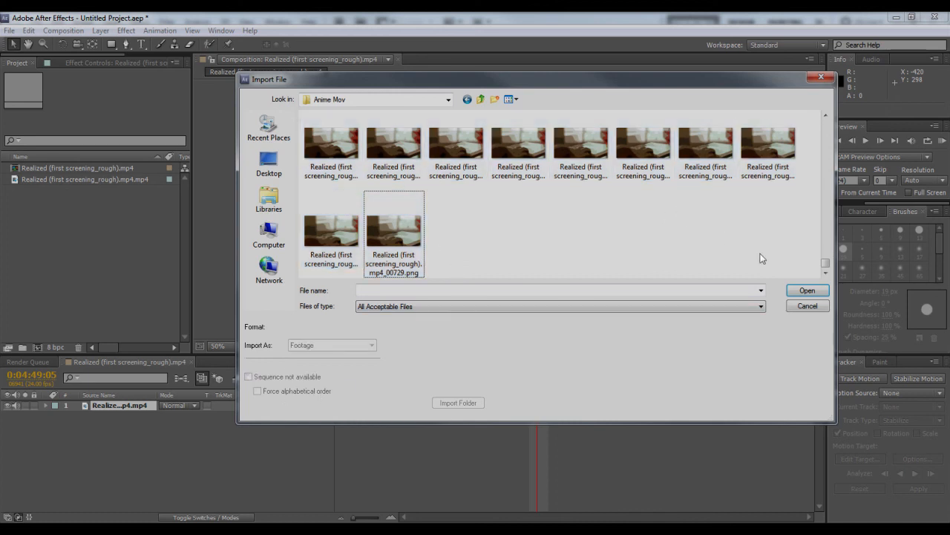
Import the processed frames as a PNG sequence, starting from Realized (first screening_rough).mp4_00000.png.
{"action": "left_click_drag", "start_coordinate": [825, 264], "coordinate": [826, 123]}
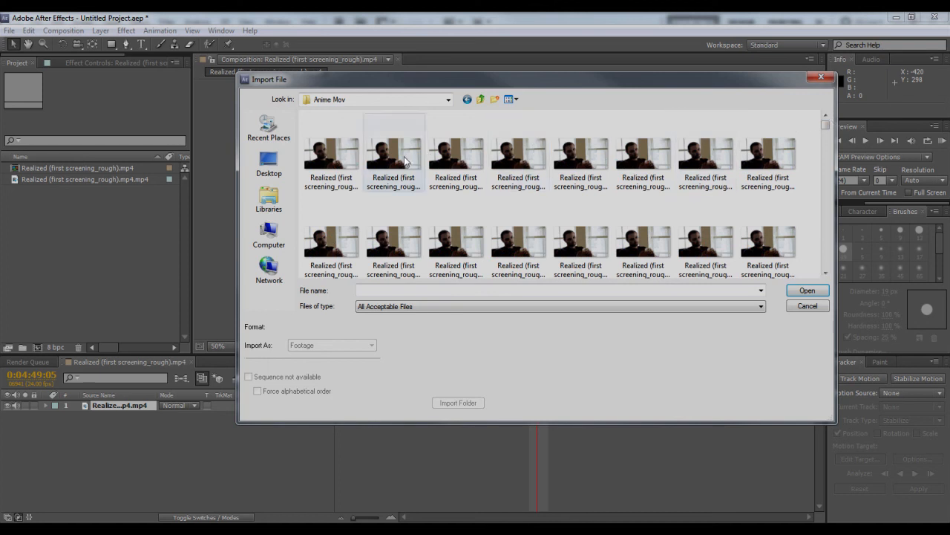
{"action": "left_click", "coordinate": [369, 156]}
{"action": "left_click", "coordinate": [349, 171]}
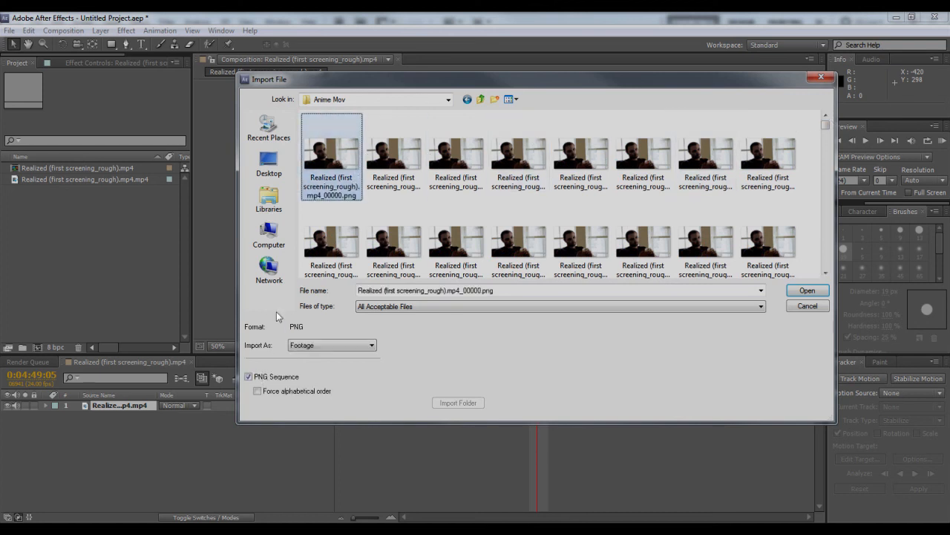
{"action": "left_click", "coordinate": [790, 291]}
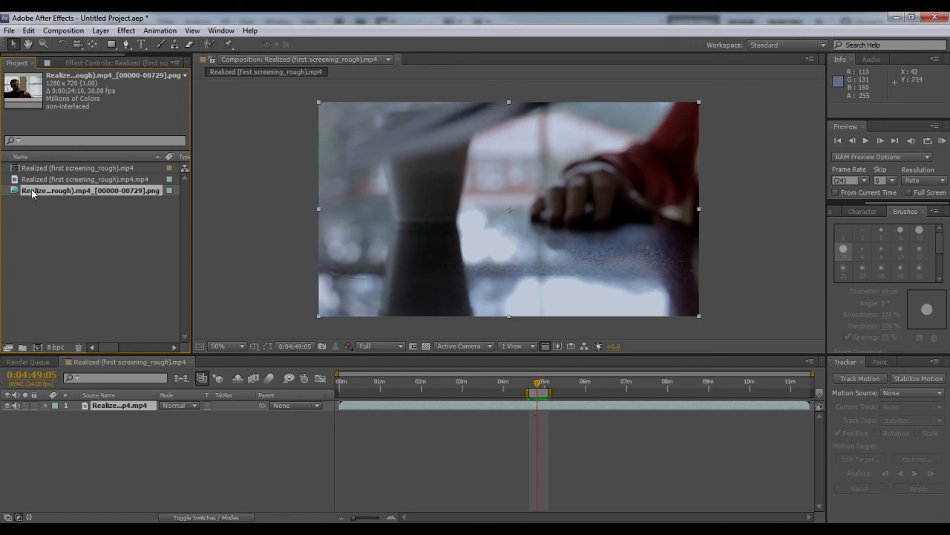
Interpret the imported PNG sequence footage at an assumed frame rate of 24 frames per second.
{"action": "left_click_drag", "start_coordinate": [31, 192], "coordinate": [72, 205]}
{"action": "right_click", "coordinate": [74, 192]}
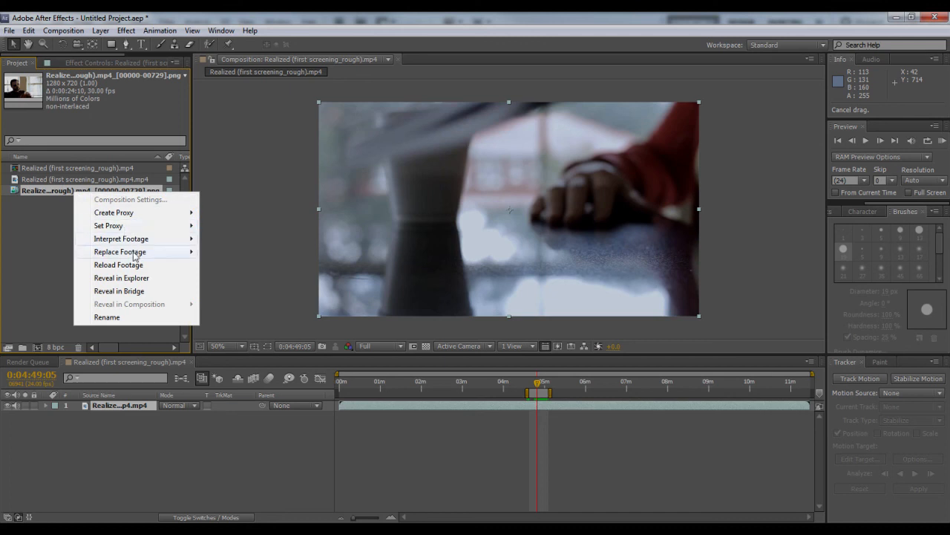
{"action": "mouse_move", "coordinate": [135, 240]}
{"action": "left_click", "coordinate": [297, 240]}
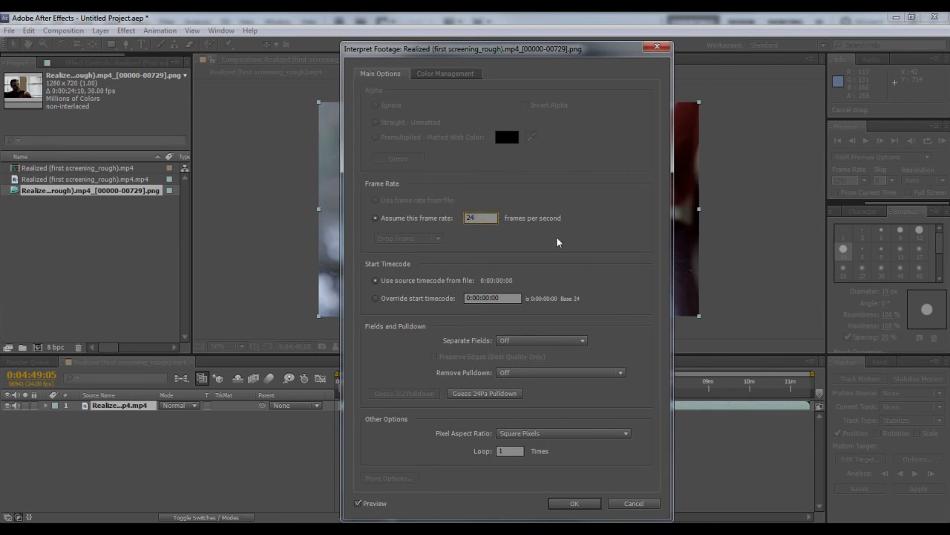
{"action": "left_click_drag", "start_coordinate": [569, 55], "coordinate": [570, 39]}
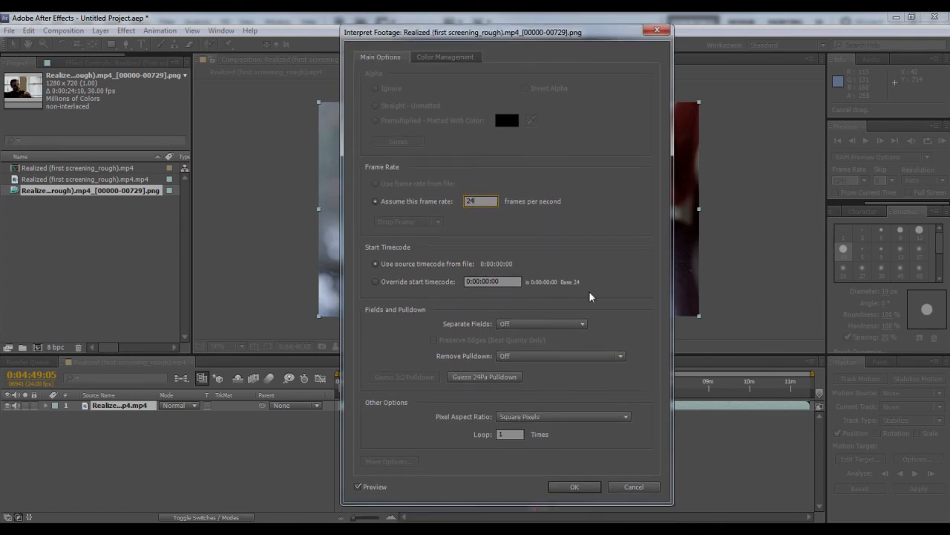
{"action": "left_click", "coordinate": [582, 488]}
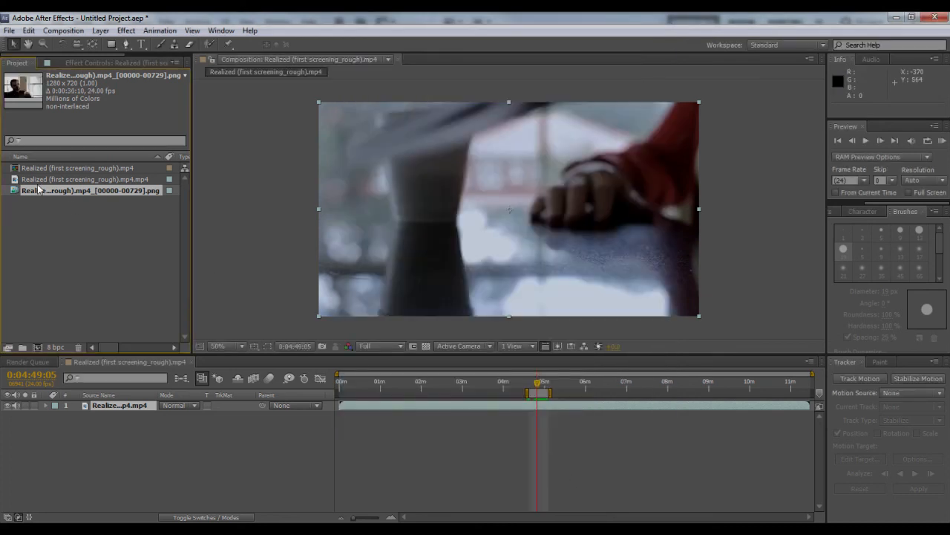
Create a new composition from the PNG sequence and scrub to about 0:00:01:02 to preview the animation.
{"action": "left_click_drag", "start_coordinate": [37, 188], "coordinate": [34, 346]}
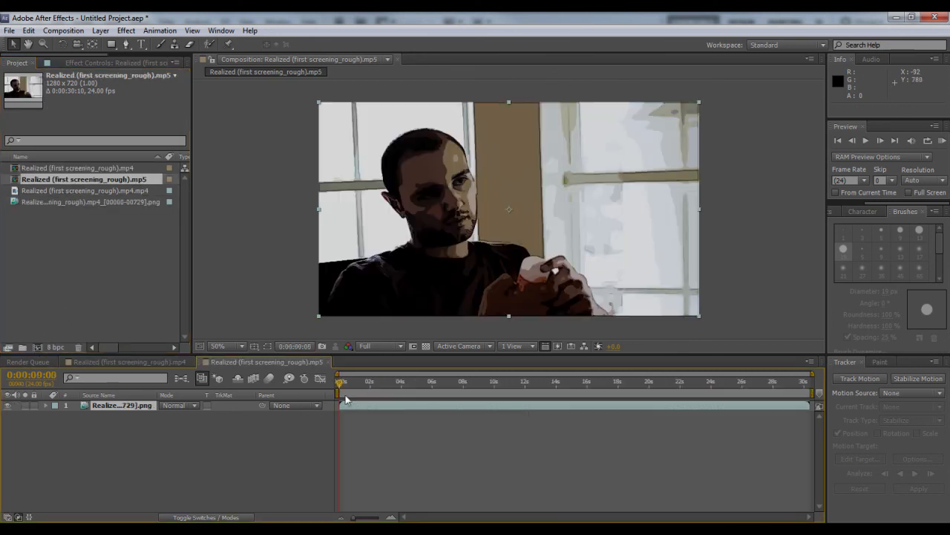
{"action": "left_click_drag", "start_coordinate": [340, 383], "coordinate": [357, 408]}
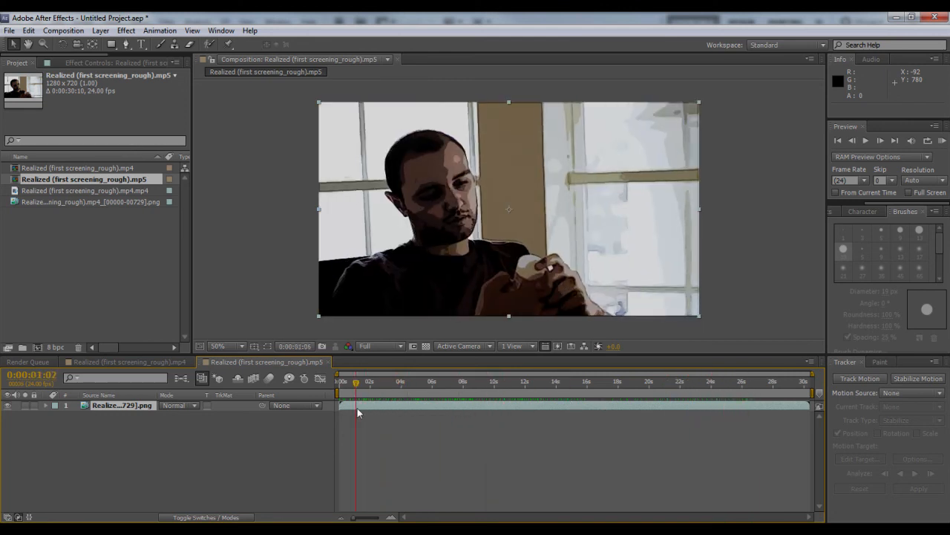
Add the PNG sequence composition to the render queue and delete the earlier frame export from it.
{"action": "left_click", "coordinate": [52, 30]}
{"action": "left_click", "coordinate": [58, 175]}
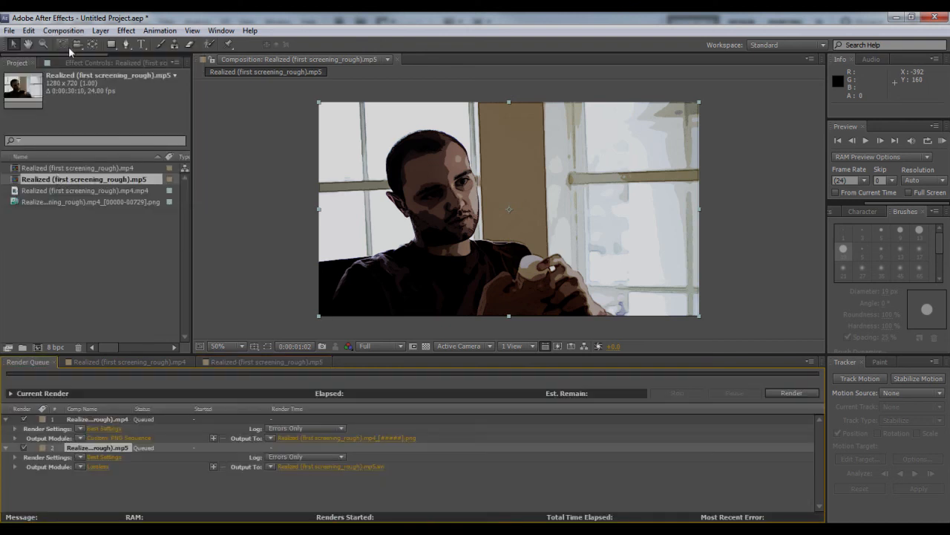
{"action": "left_click", "coordinate": [108, 419]}
{"action": "key", "text": "Delete"}
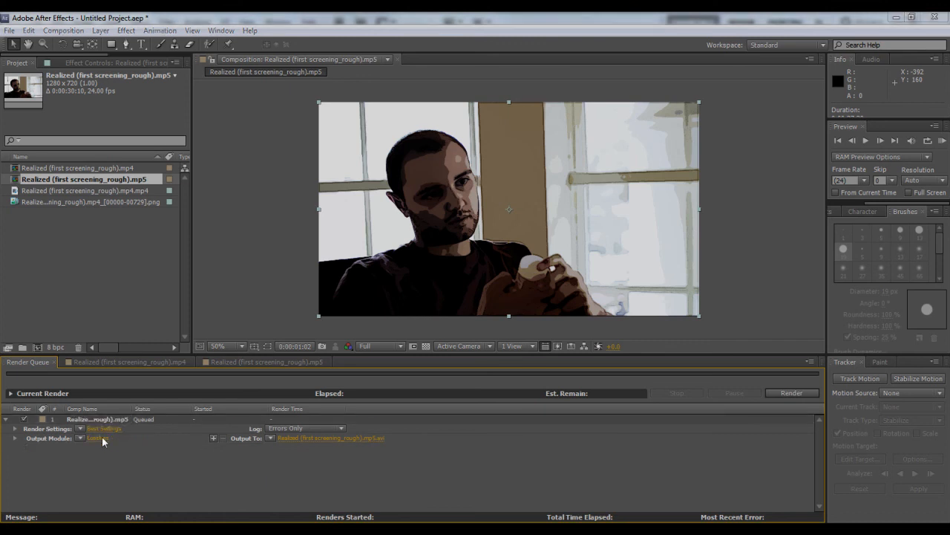
Render the queued composition in AVI format to the Desktop as Realized.avi.
{"action": "left_click", "coordinate": [425, 147]}
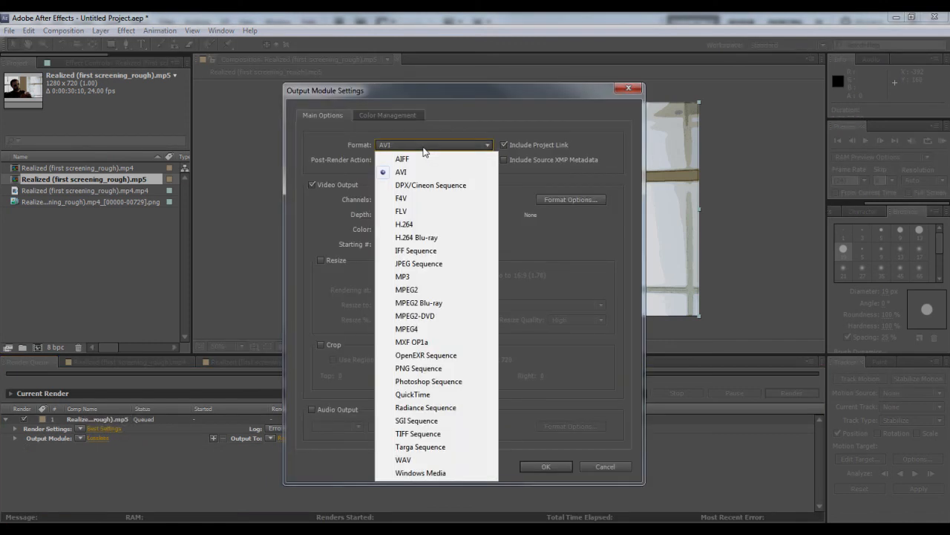
{"action": "left_click", "coordinate": [424, 149]}
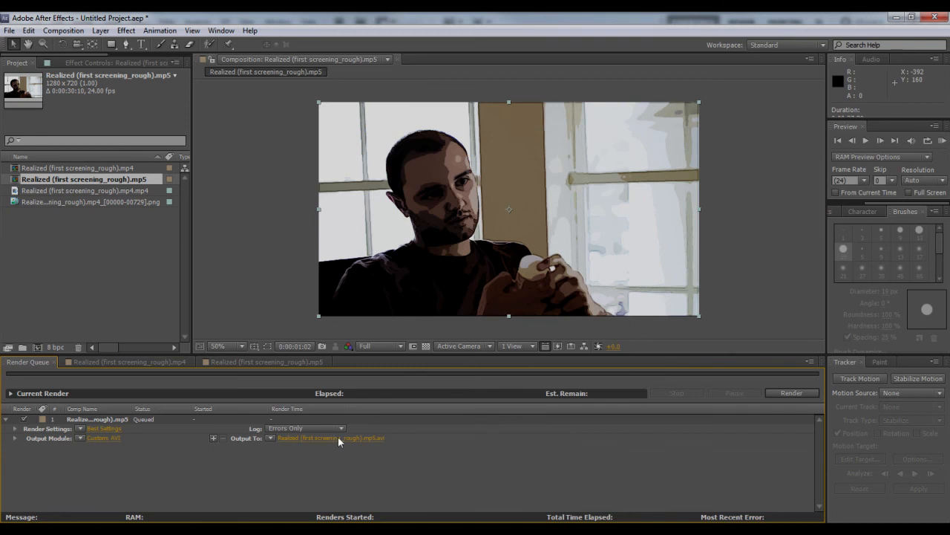
{"action": "left_click", "coordinate": [338, 437]}
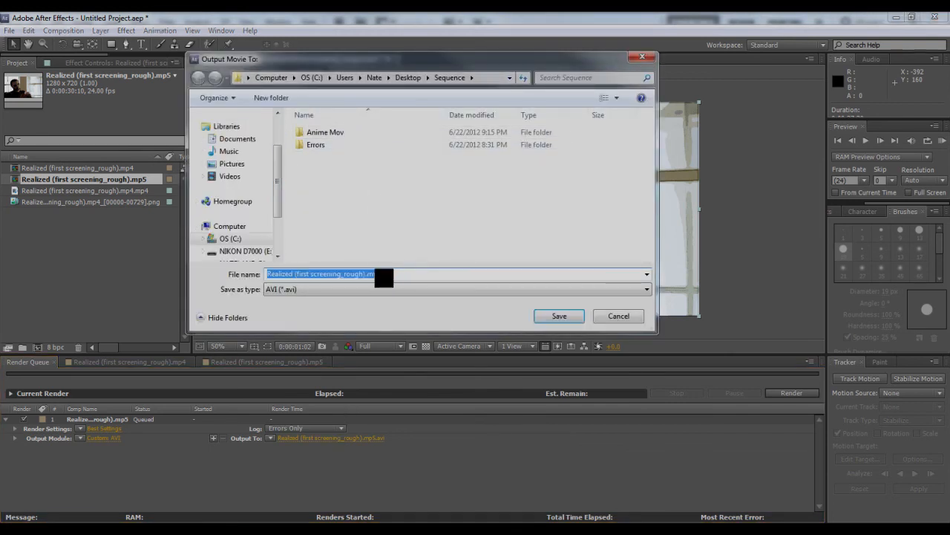
{"action": "left_click_drag", "start_coordinate": [383, 277], "coordinate": [295, 269]}
{"action": "key", "text": "BackSpace"}
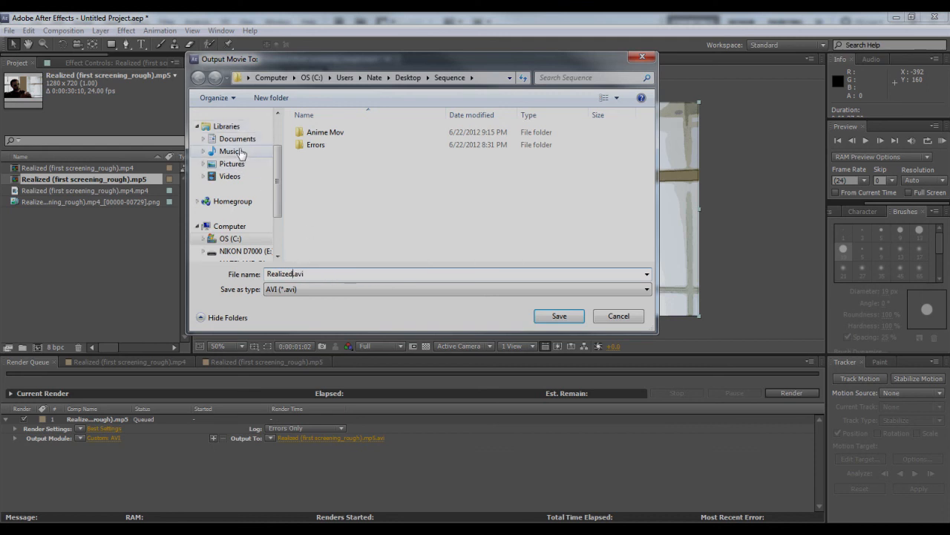
{"action": "scroll", "coordinate": [251, 172], "scroll_direction": "up", "scroll_amount": 2}
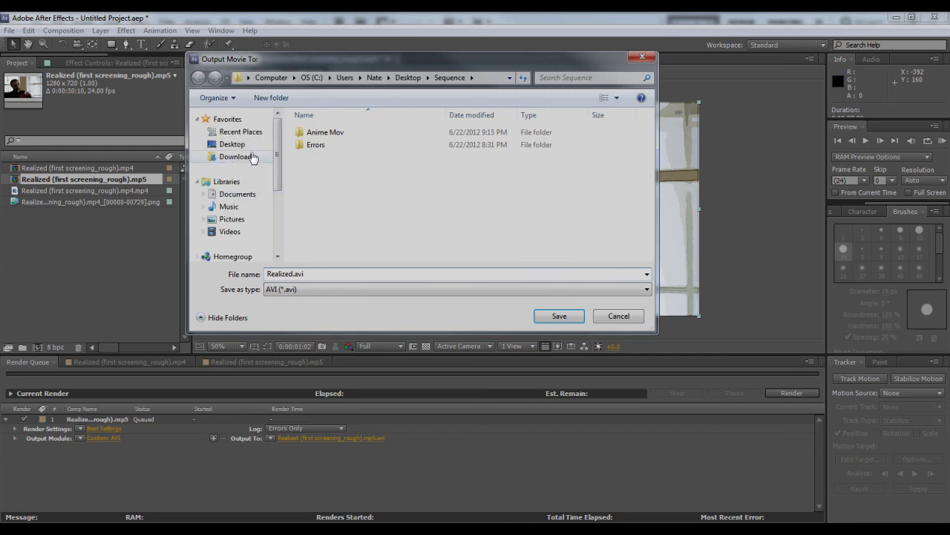
{"action": "left_click", "coordinate": [249, 155]}
{"action": "left_click", "coordinate": [247, 146]}
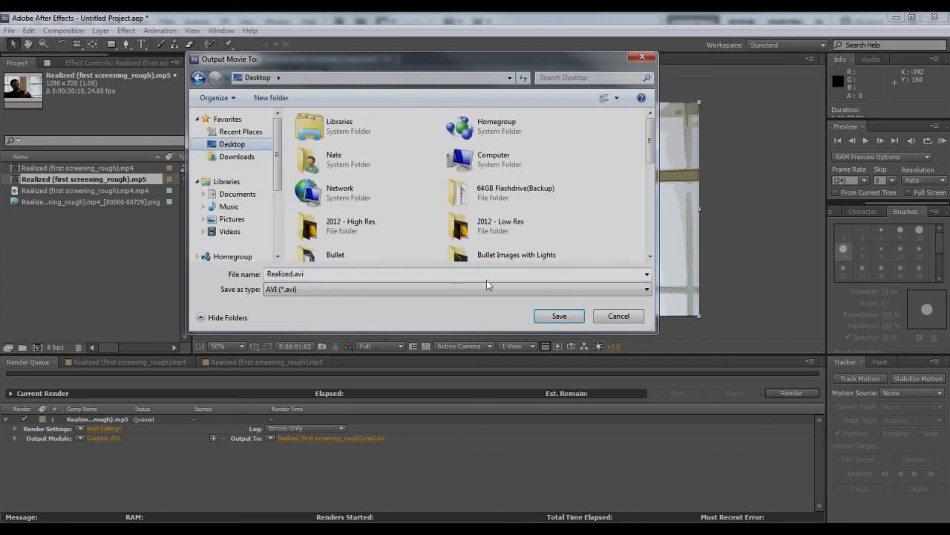
{"action": "left_click", "coordinate": [565, 317]}
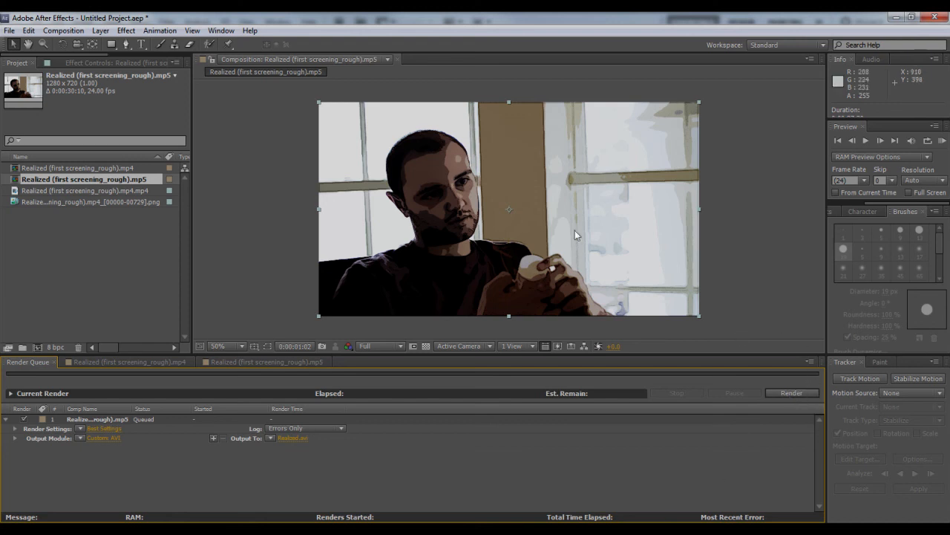
{"action": "left_click", "coordinate": [781, 390]}
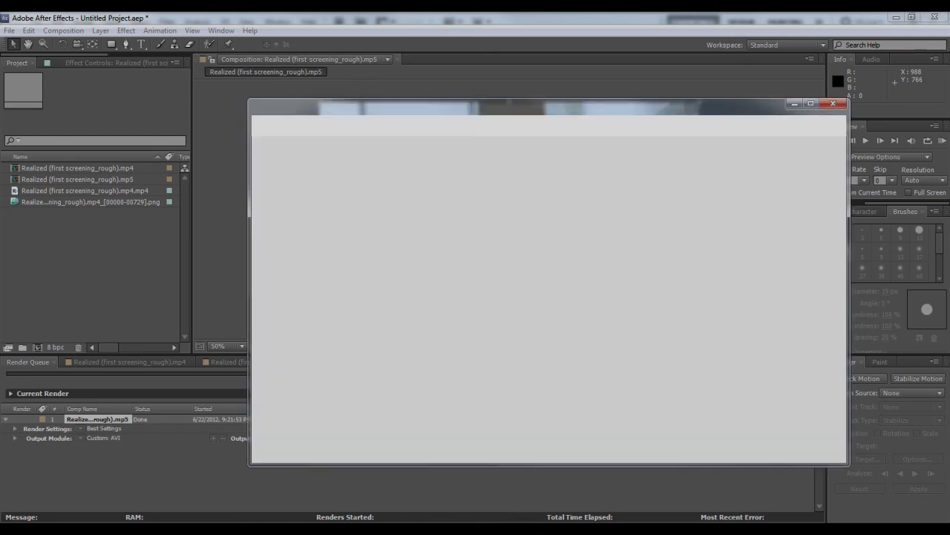
Locate the rendered Realized.avi on the Desktop, and return to After Effects.
{"action": "left_click", "coordinate": [295, 194]}
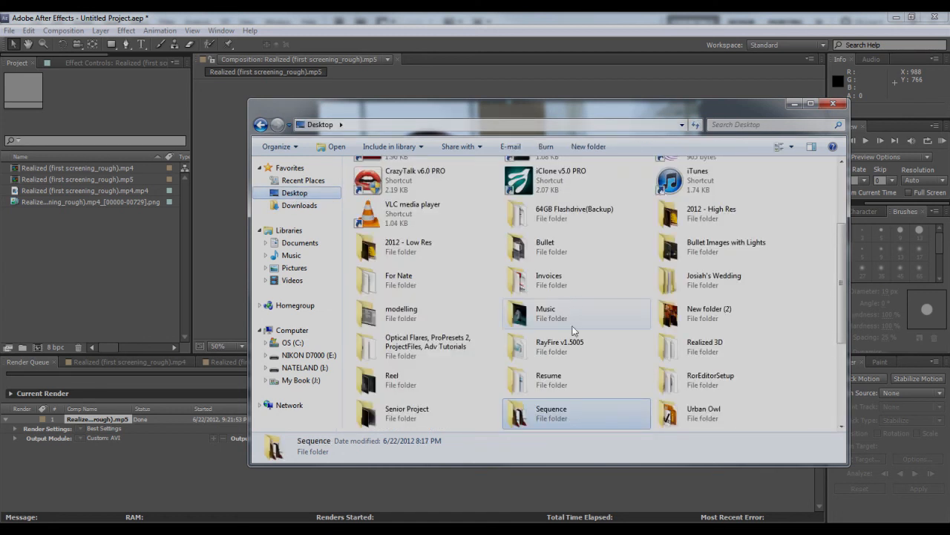
{"action": "left_click", "coordinate": [563, 391]}
{"action": "scroll", "coordinate": [724, 290], "scroll_direction": "down", "scroll_amount": 3}
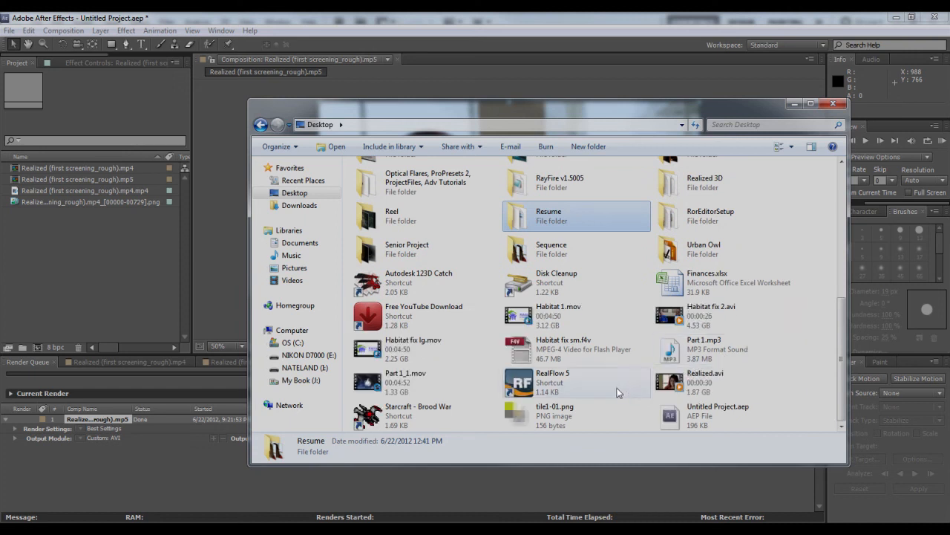
{"action": "left_click", "coordinate": [700, 395]}
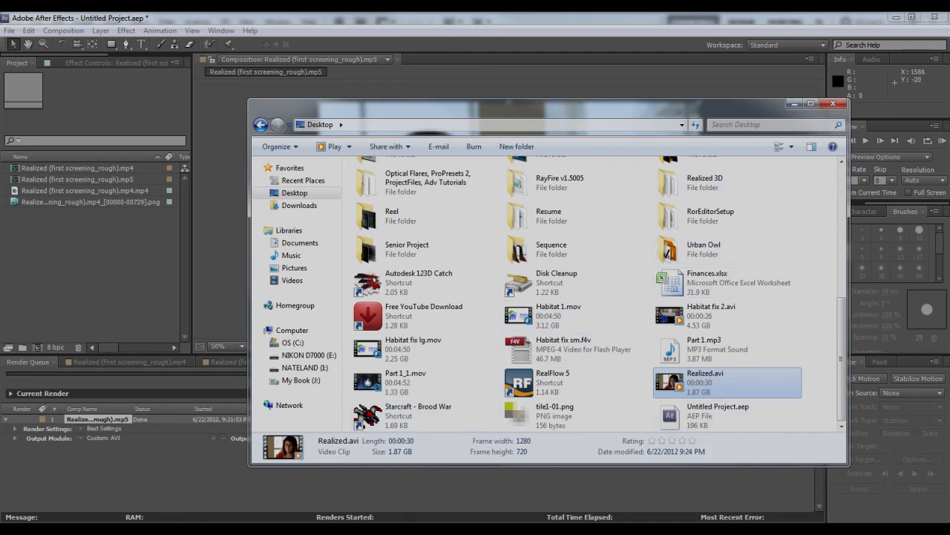
{"action": "key", "text": "alt+Tab"}
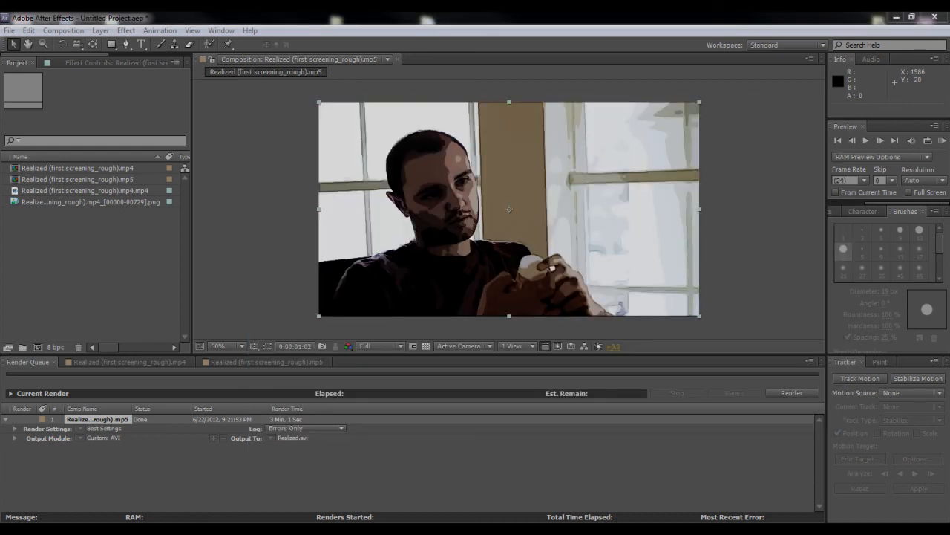